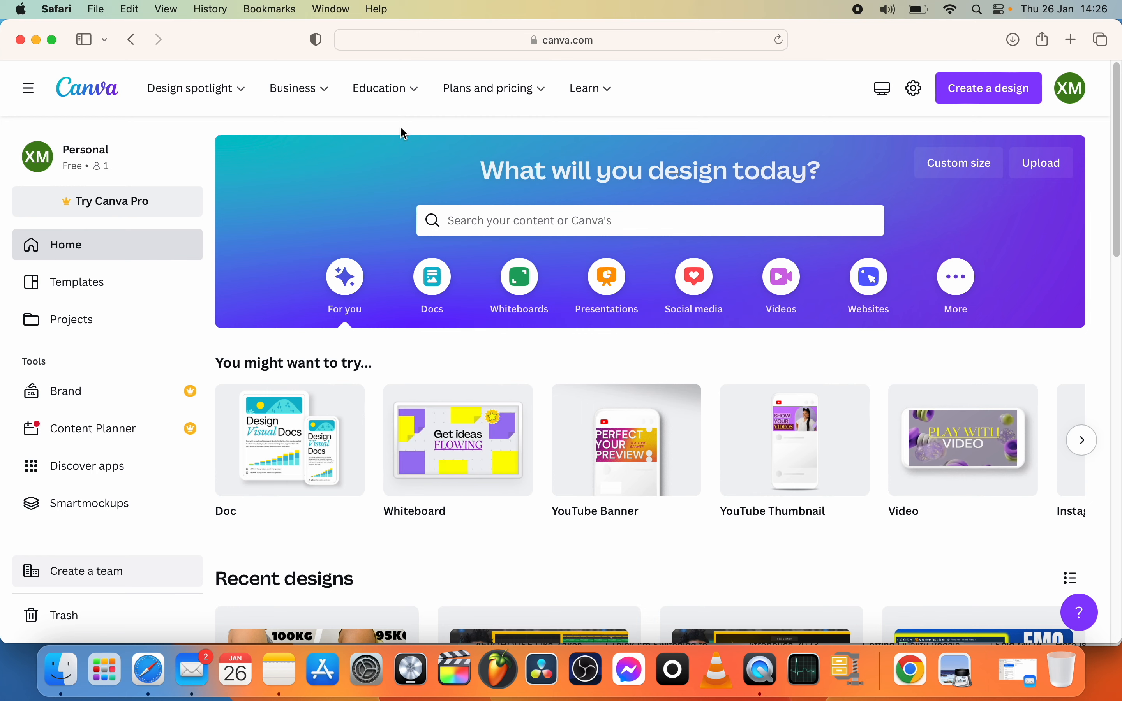
- Search the templates for "youtube thumbnail" and create a blank YouTube Thumbnail design
{"action": "left_click", "coordinate": [492, 221]}
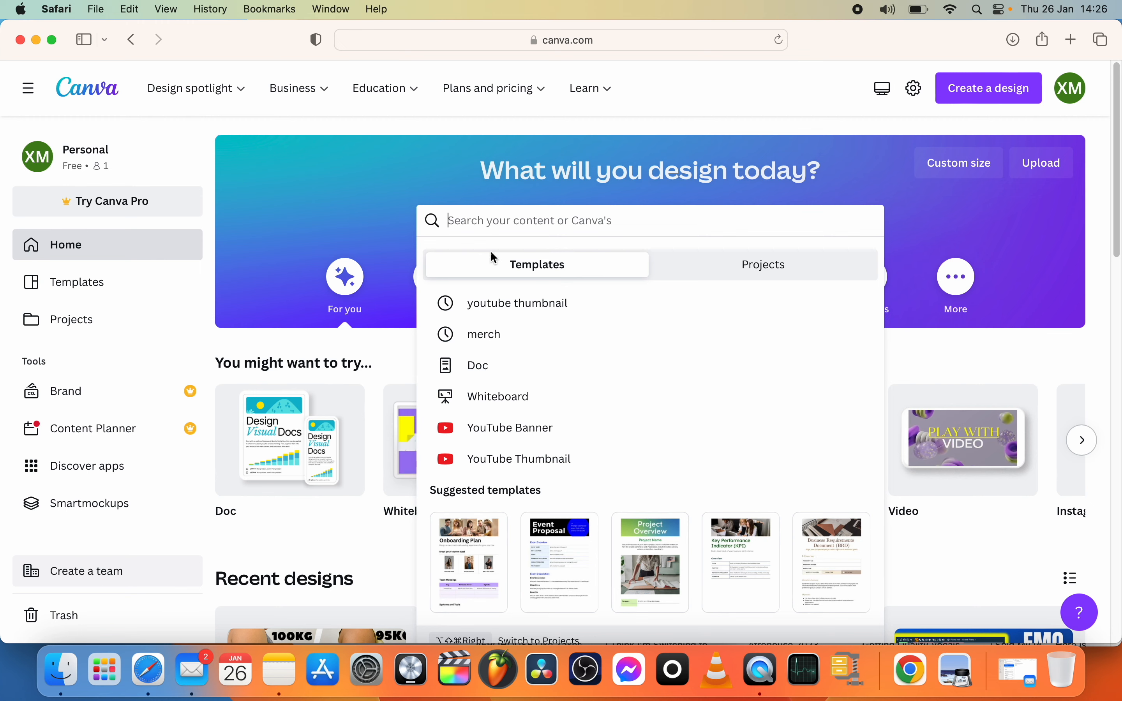
{"action": "left_click", "coordinate": [530, 312]}
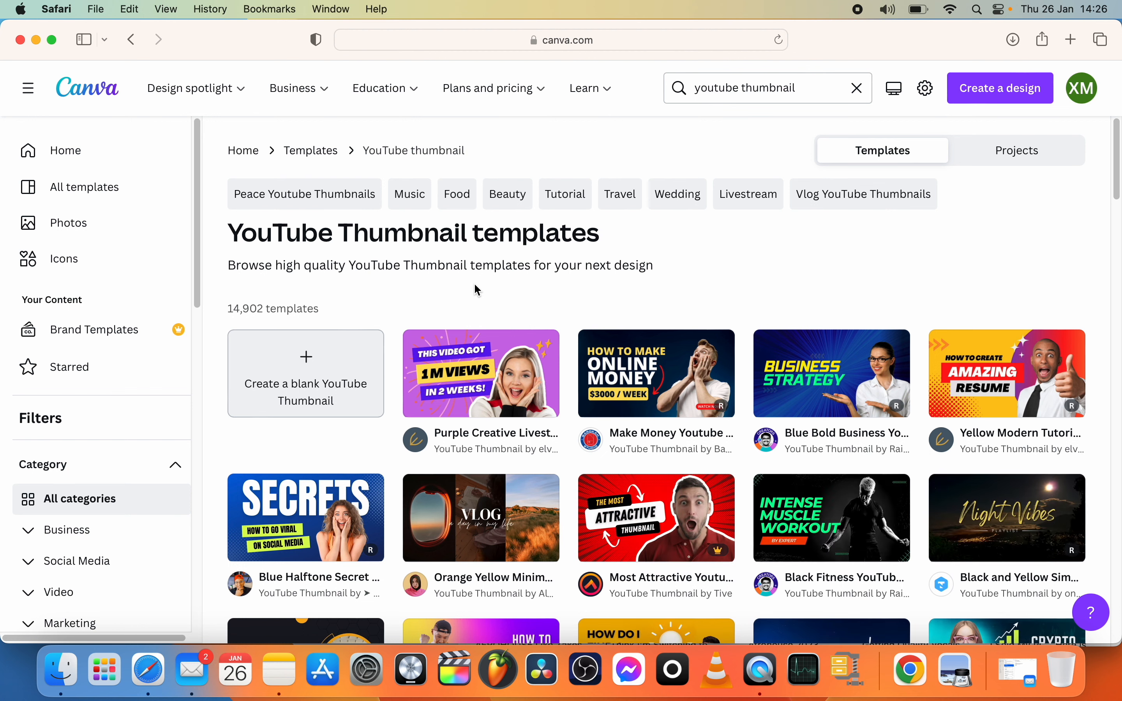
{"action": "scroll", "coordinate": [509, 362], "scroll_direction": "down", "scroll_amount": 3}
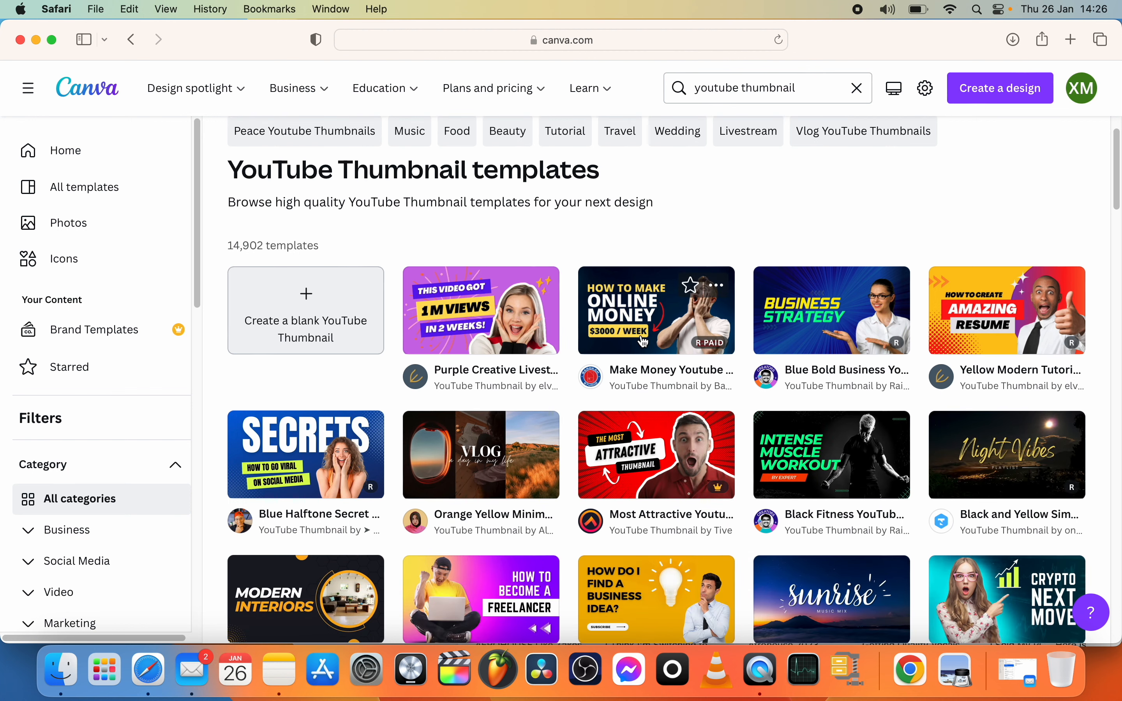
{"action": "mouse_move", "coordinate": [699, 343]}
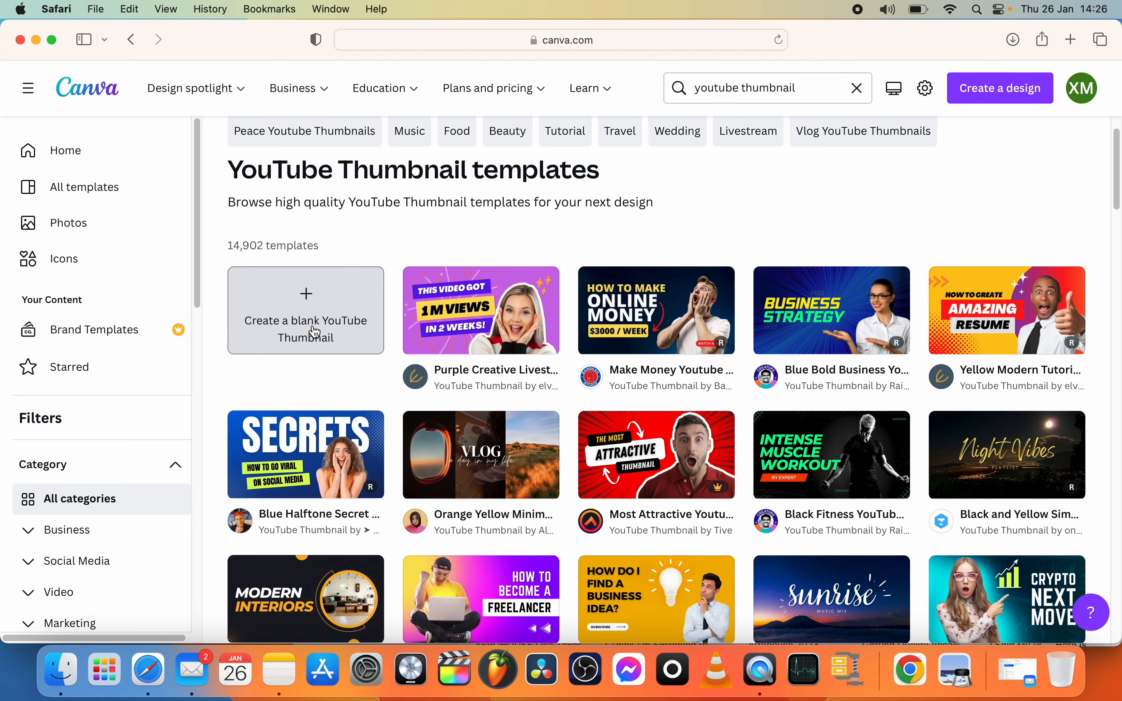
{"action": "left_click", "coordinate": [329, 308]}
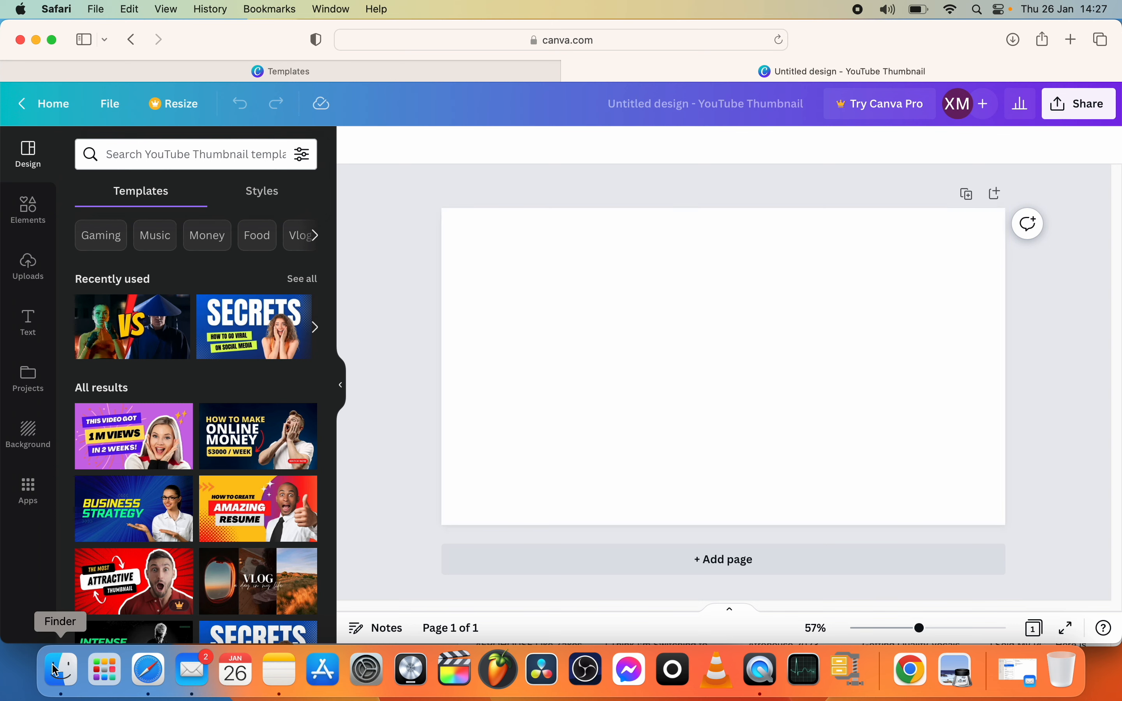
{"action": "left_click", "coordinate": [67, 672]}
{"action": "left_click_drag", "start_coordinate": [648, 51], "coordinate": [579, 56]}
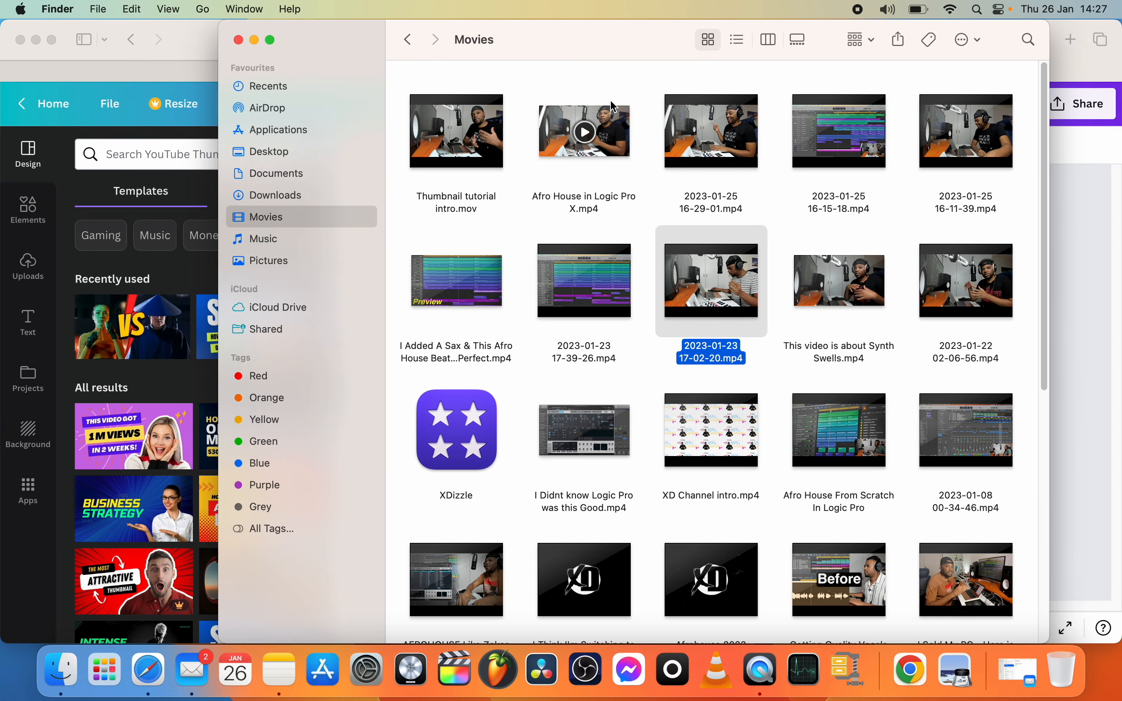
{"action": "left_click", "coordinate": [745, 158]}
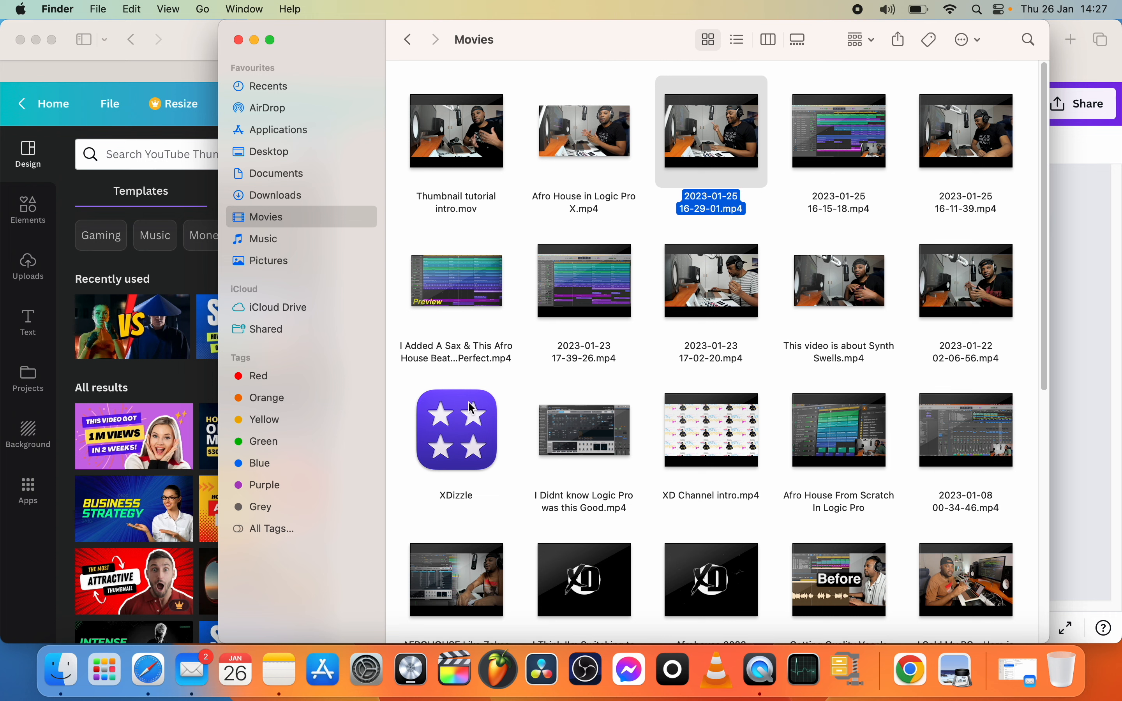
{"action": "left_click", "coordinate": [719, 672]}
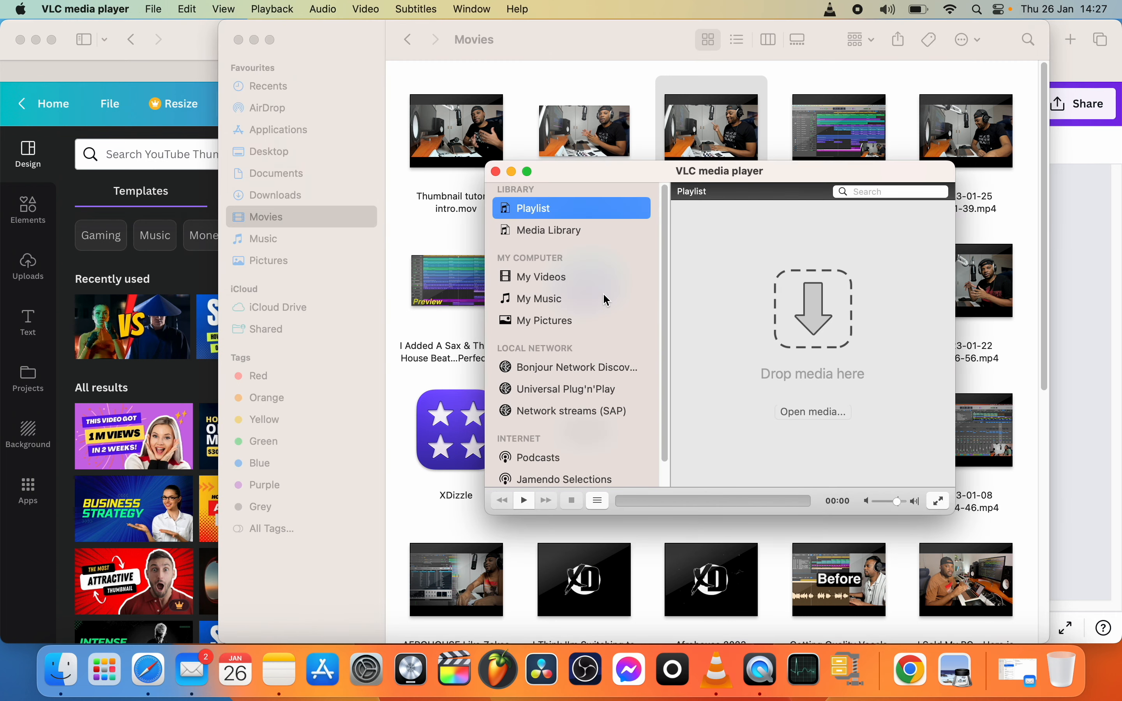
{"action": "left_click_drag", "start_coordinate": [641, 170], "coordinate": [330, 69]}
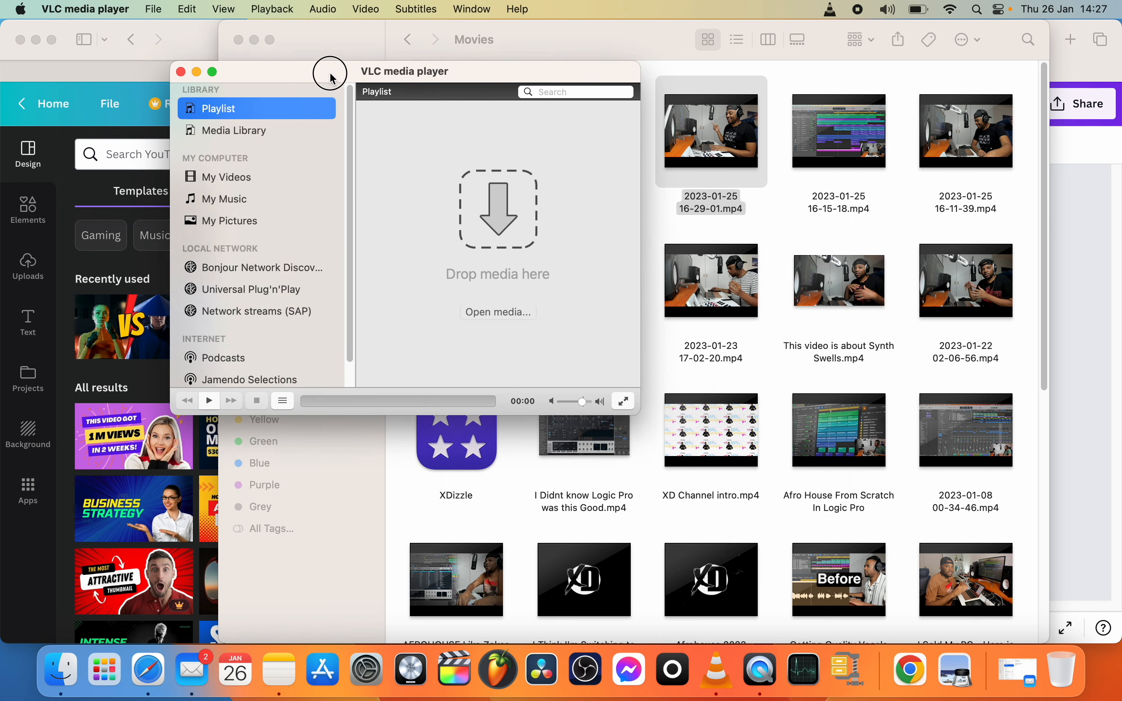
{"action": "left_click_drag", "start_coordinate": [712, 130], "coordinate": [454, 165]}
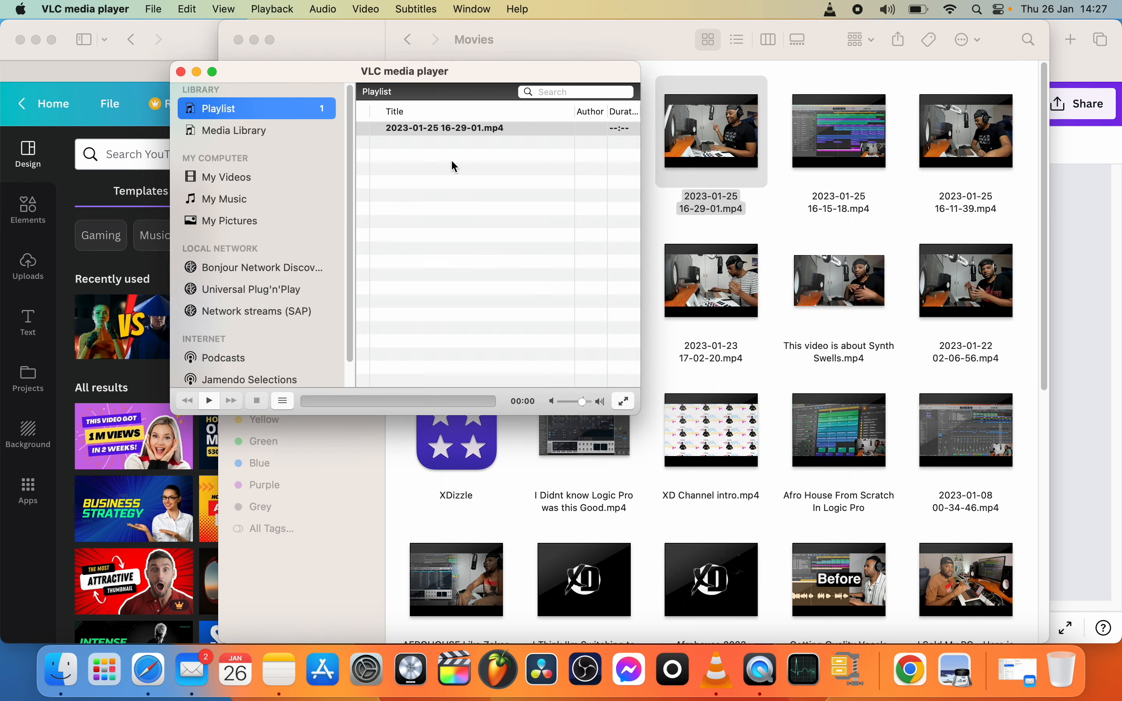
{"action": "left_click_drag", "start_coordinate": [512, 76], "coordinate": [451, 75]}
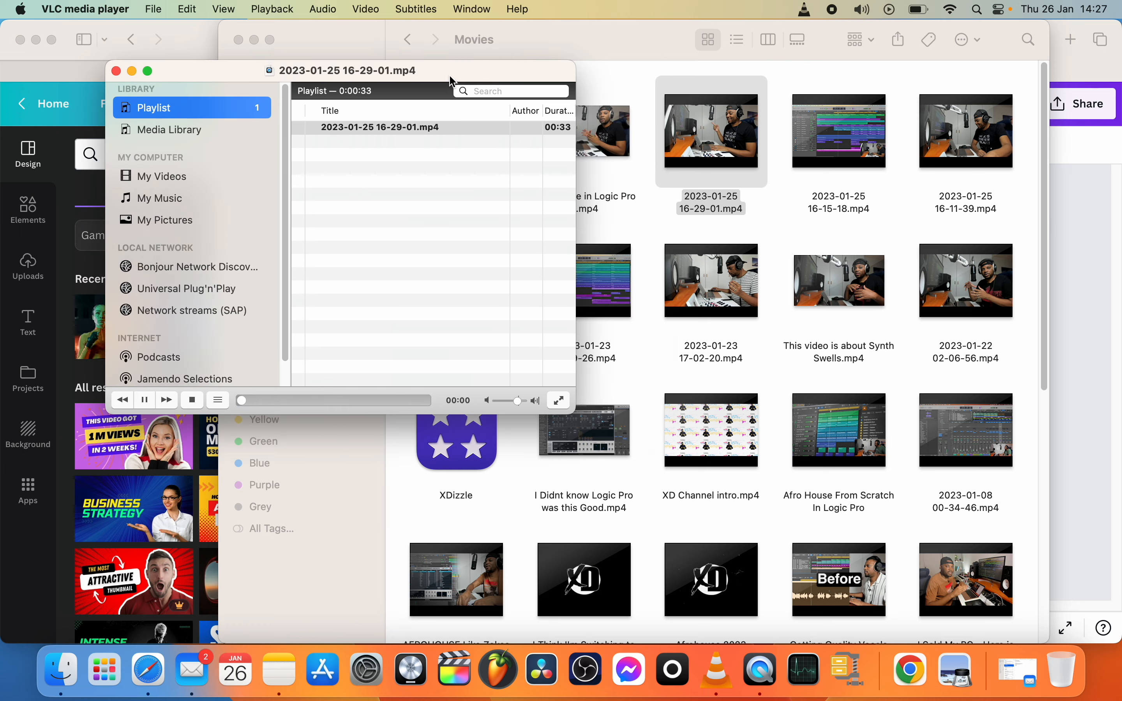
{"action": "key", "text": "space"}
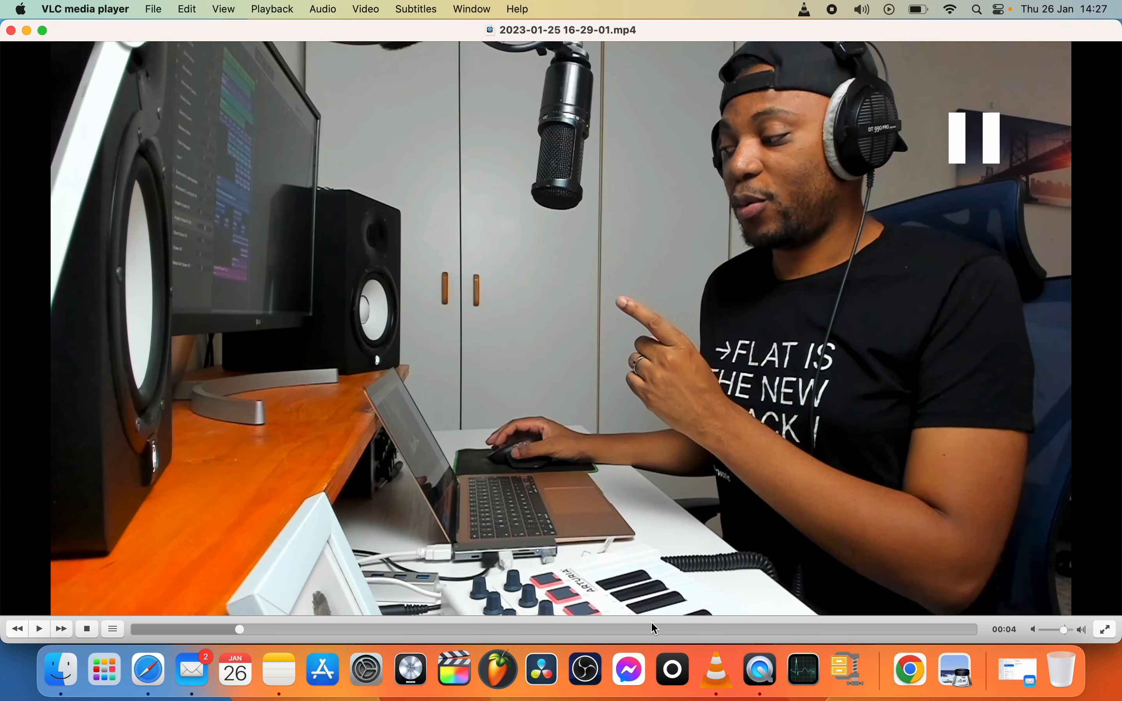
- Skip through the paused video to 00:29 and take a snapshot of that frame
{"action": "left_click", "coordinate": [654, 629]}
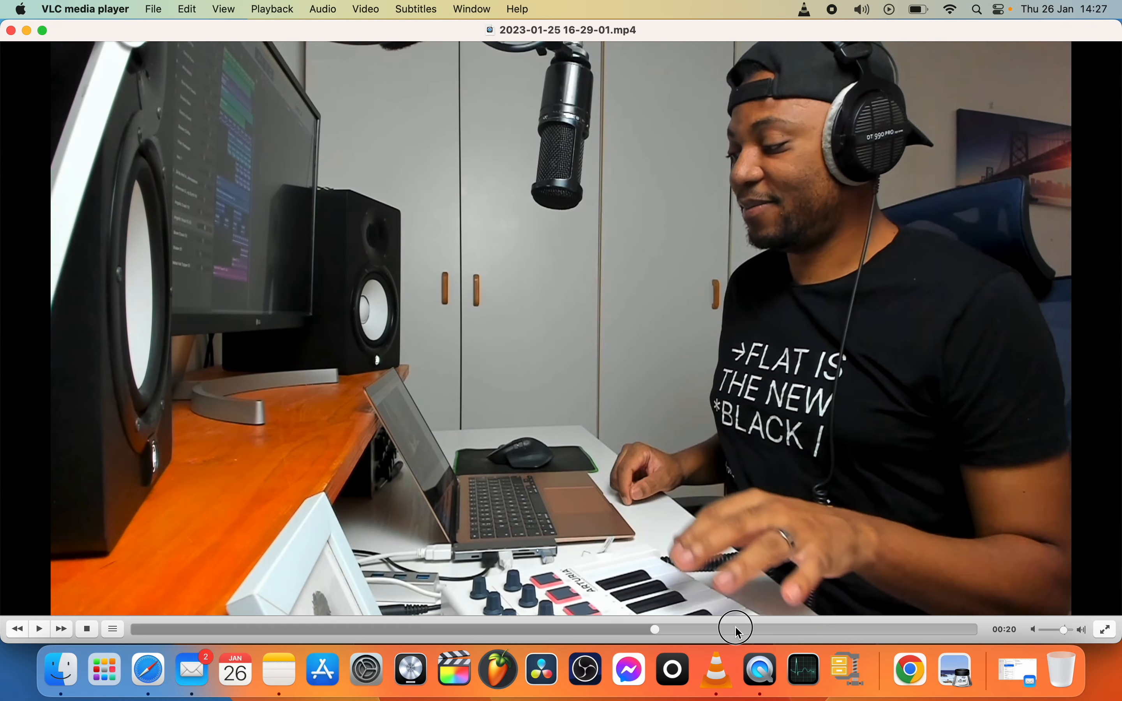
{"action": "left_click", "coordinate": [737, 629]}
{"action": "left_click", "coordinate": [802, 629]}
{"action": "left_click", "coordinate": [861, 629]}
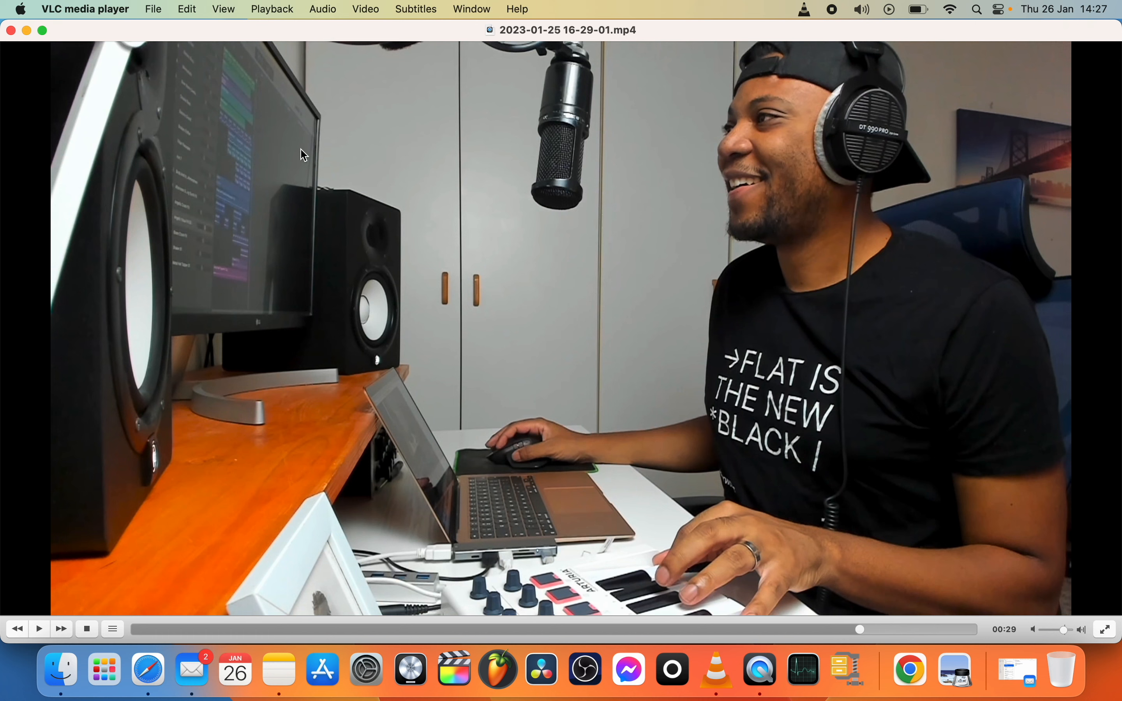
{"action": "right_click", "coordinate": [372, 120]}
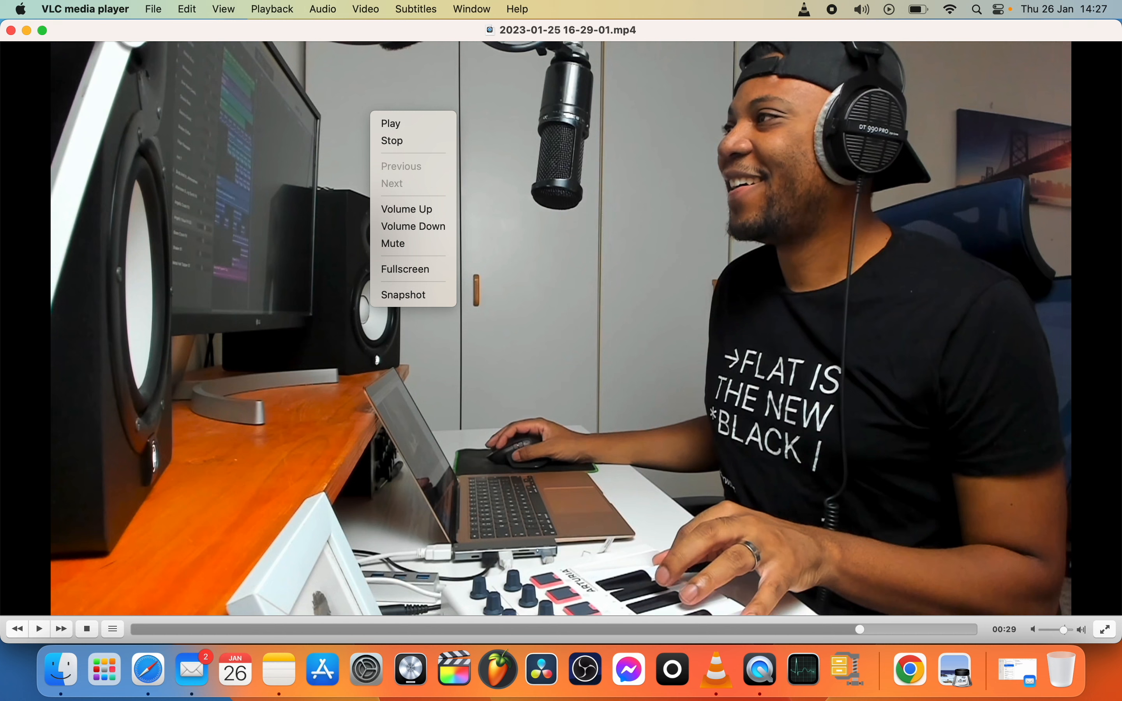
{"action": "left_click", "coordinate": [412, 297]}
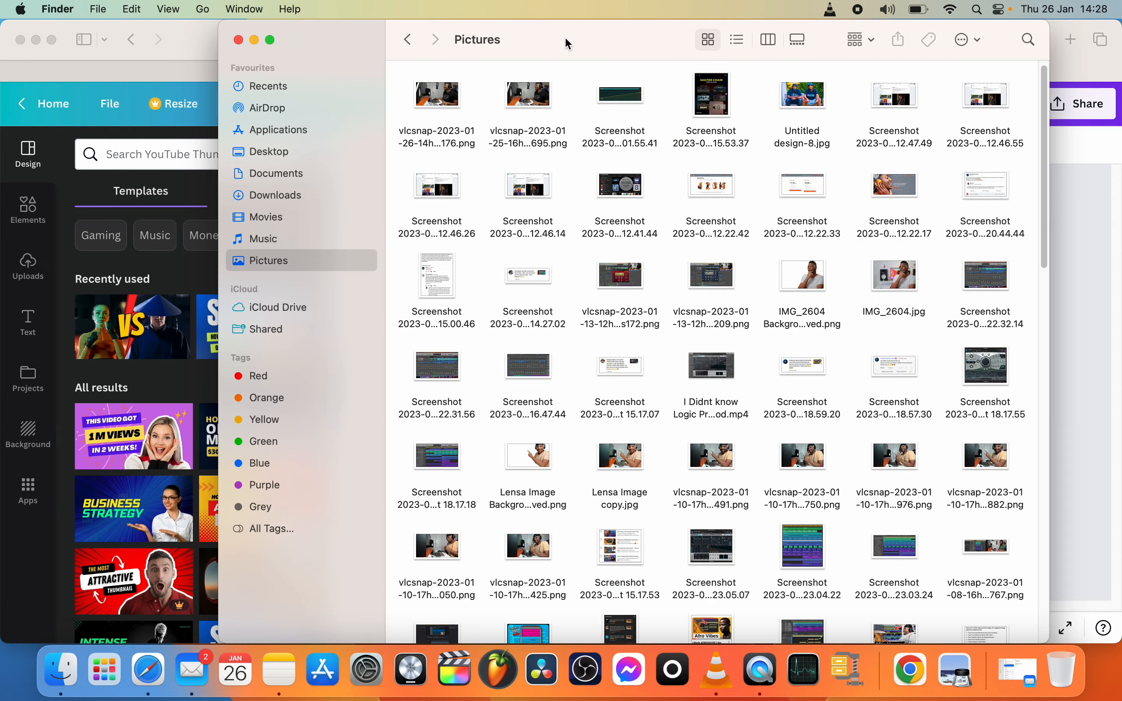
- Bring the newest vlcsnap PNG from Finder's Pictures folder into the blank Canva thumbnail
{"action": "left_click_drag", "start_coordinate": [567, 43], "coordinate": [334, 64]}
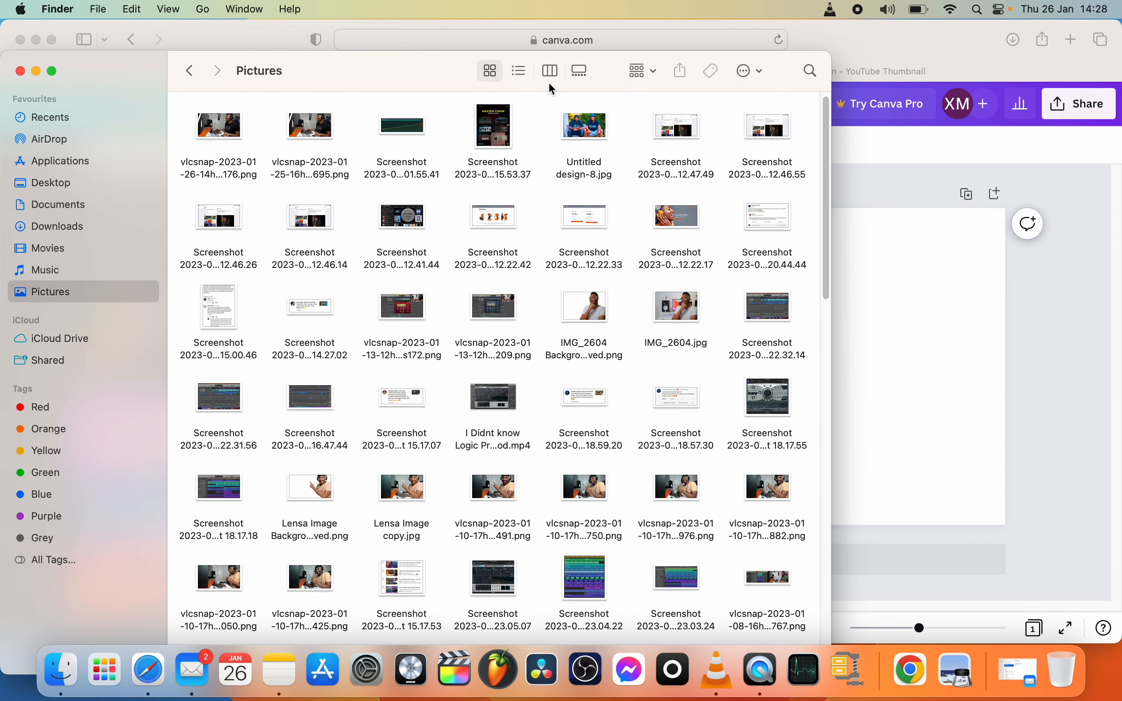
{"action": "left_click", "coordinate": [235, 145]}
{"action": "left_click_drag", "start_coordinate": [386, 68], "coordinate": [351, 76]}
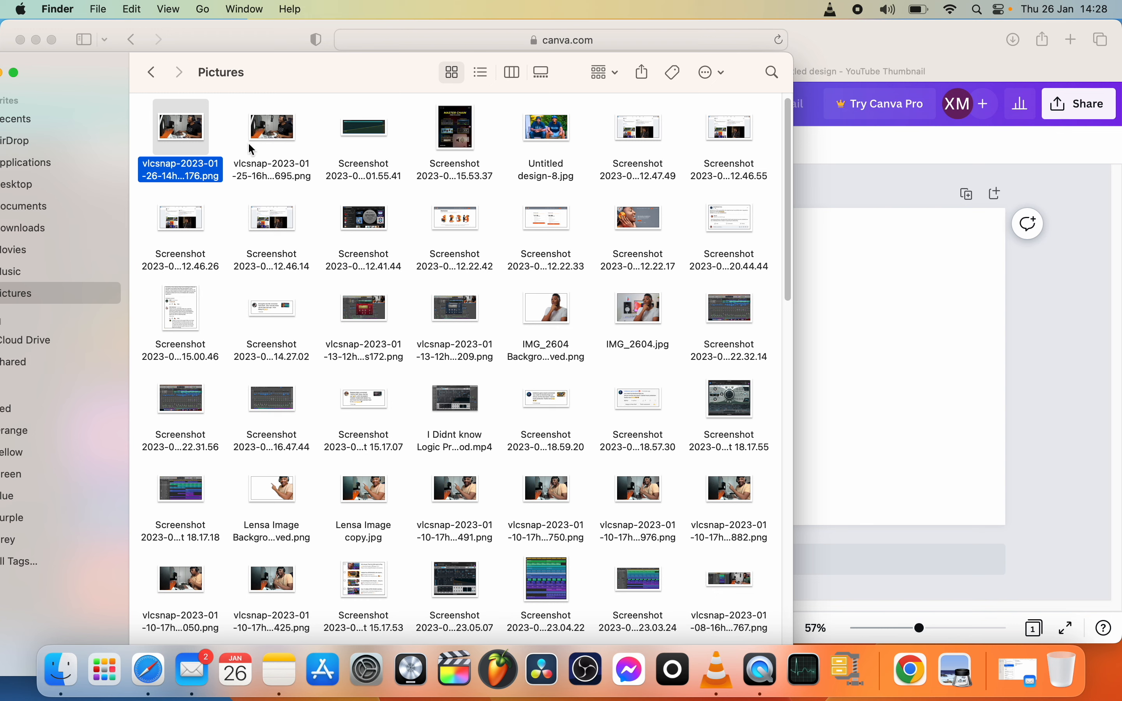
{"action": "left_click_drag", "start_coordinate": [193, 137], "coordinate": [916, 341]}
{"action": "left_click", "coordinate": [934, 34]}
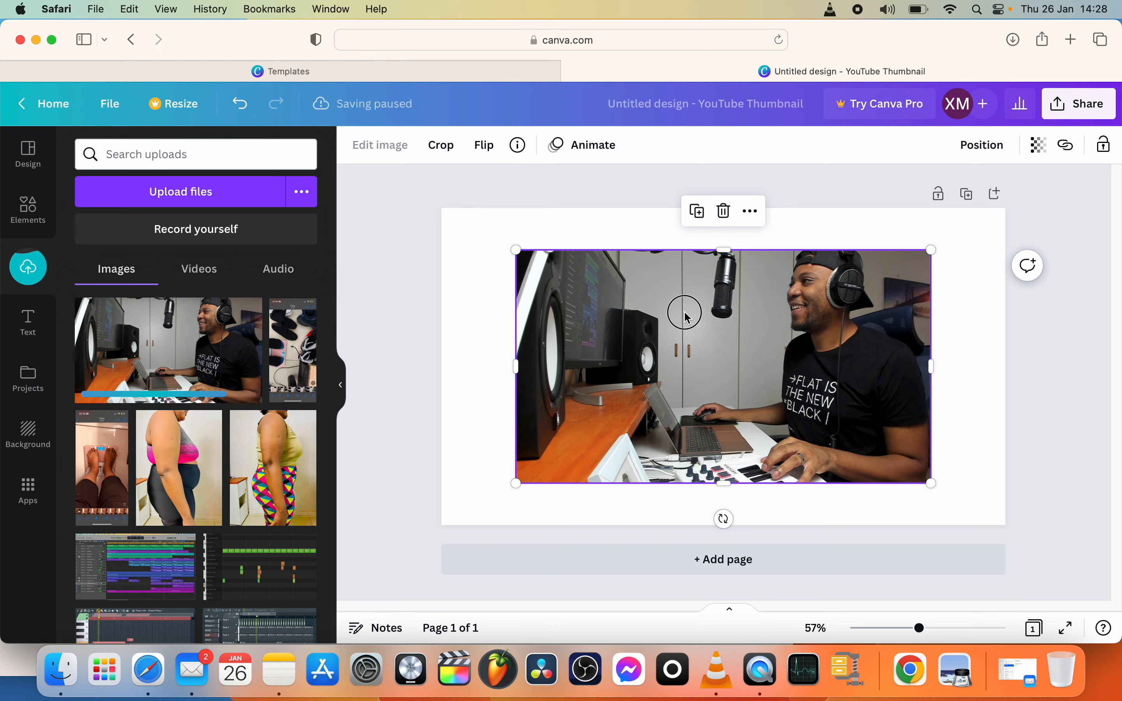
- Align the studio snapshot with the page's upper-left corner and enlarge it to fill the whole page
{"action": "left_click_drag", "start_coordinate": [681, 311], "coordinate": [610, 275]}
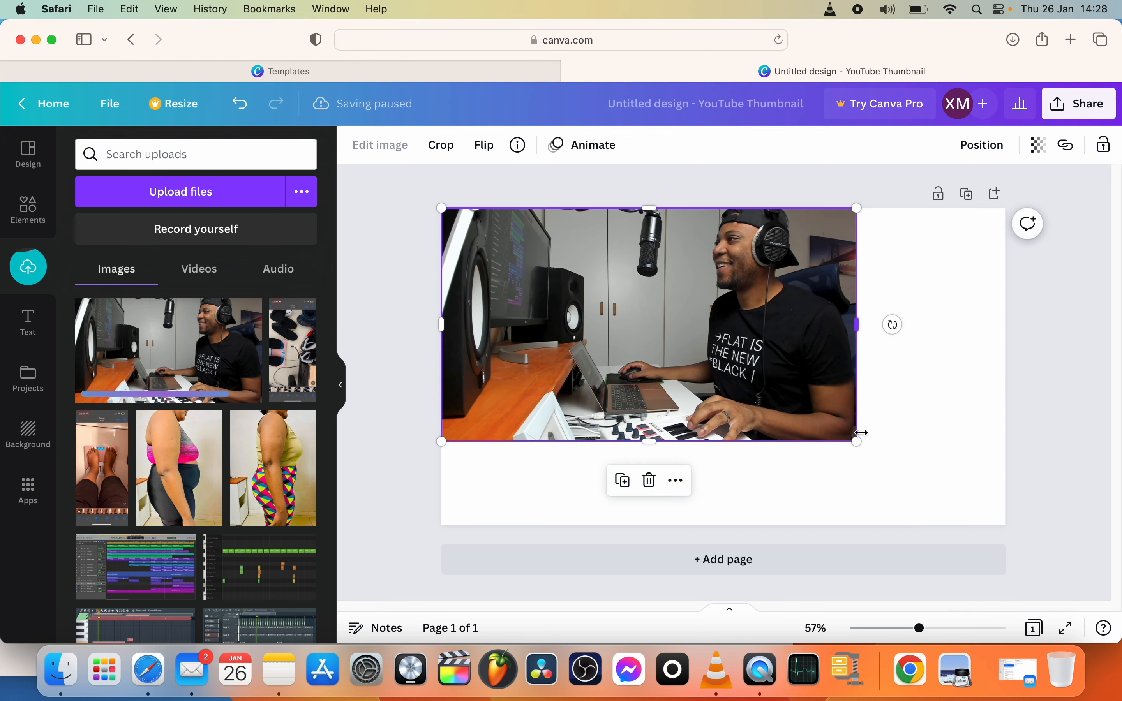
{"action": "left_click_drag", "start_coordinate": [858, 443], "coordinate": [1013, 519]}
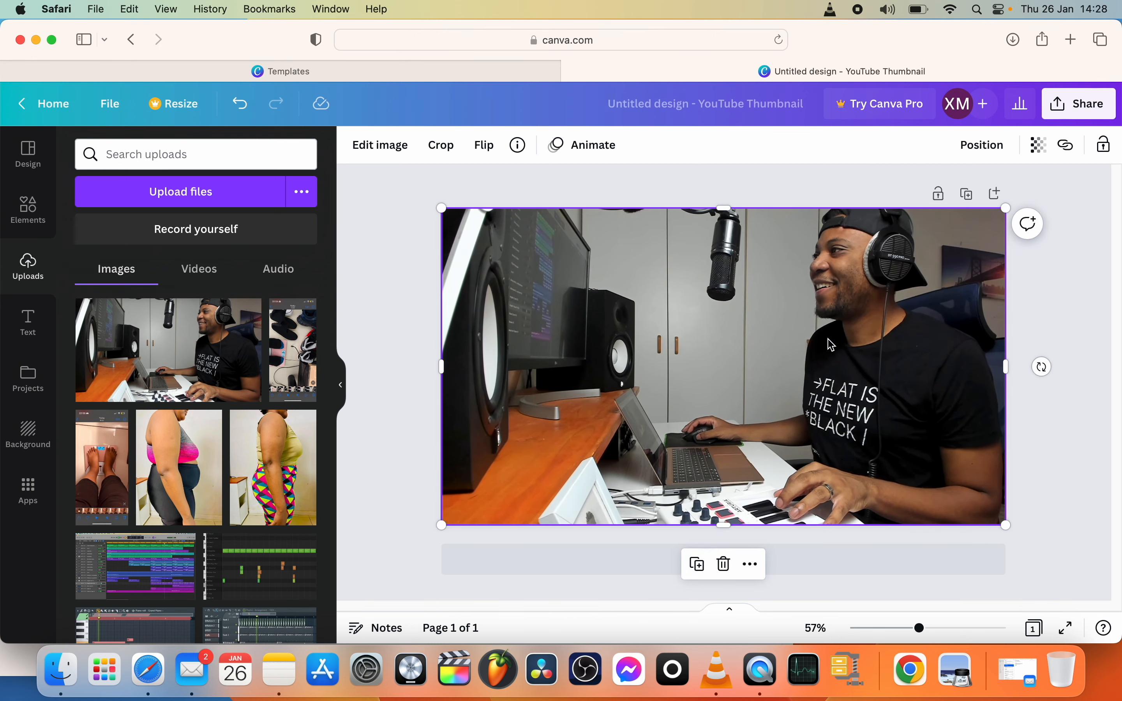
{"action": "left_click", "coordinate": [1063, 300]}
{"action": "left_click", "coordinate": [727, 296]}
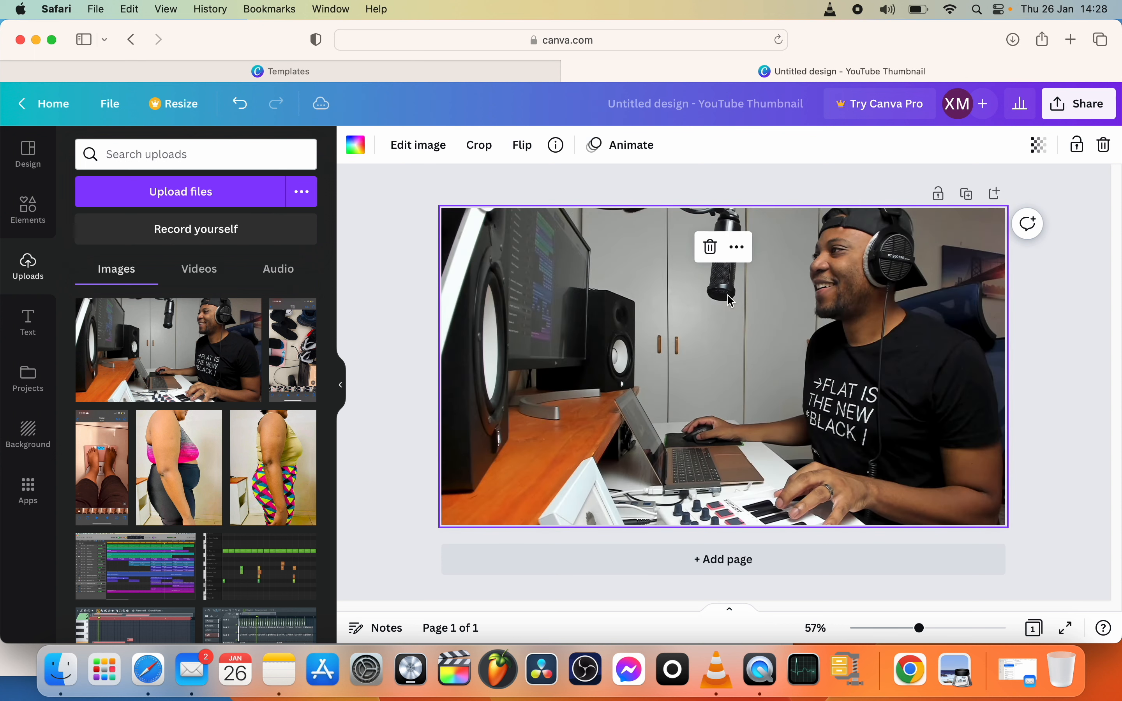
{"action": "left_click", "coordinate": [414, 291]}
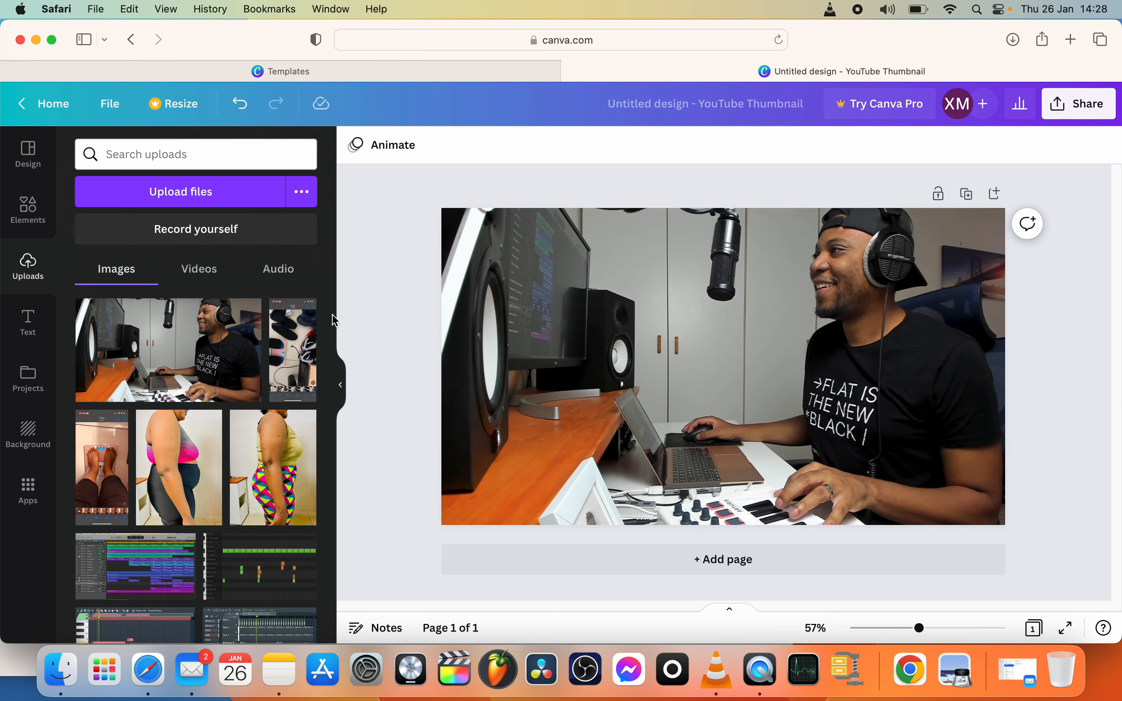
- Add the uploaded piano roll screenshot, place it in the thumbnail's upper-left area and enlarge it slightly
{"action": "scroll", "coordinate": [156, 414], "scroll_direction": "down", "scroll_amount": 5}
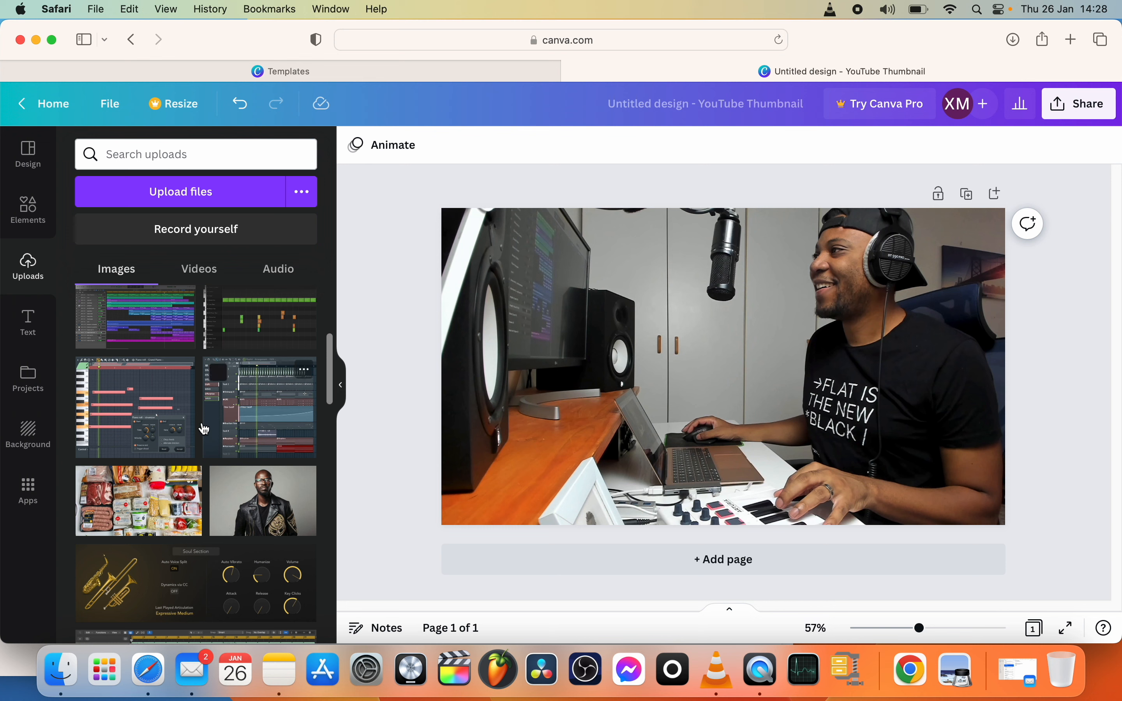
{"action": "left_click", "coordinate": [144, 418]}
{"action": "left_click_drag", "start_coordinate": [724, 367], "coordinate": [566, 309]}
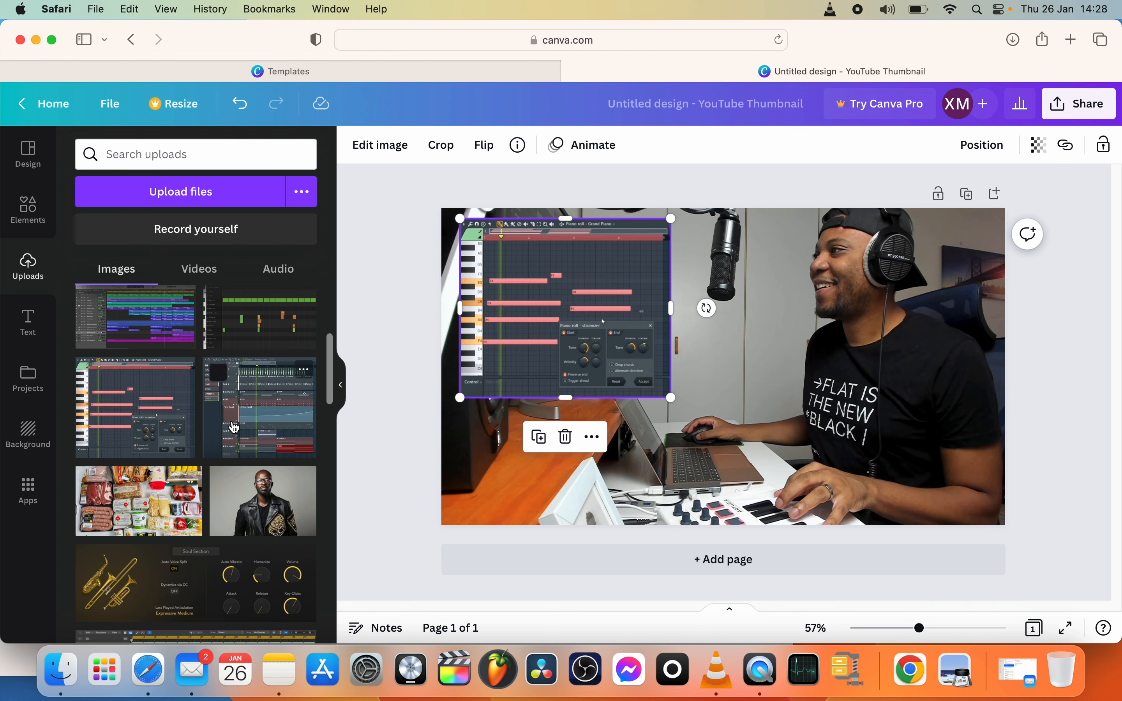
{"action": "left_click_drag", "start_coordinate": [673, 400], "coordinate": [693, 409]}
{"action": "left_click_drag", "start_coordinate": [562, 318], "coordinate": [557, 316]}
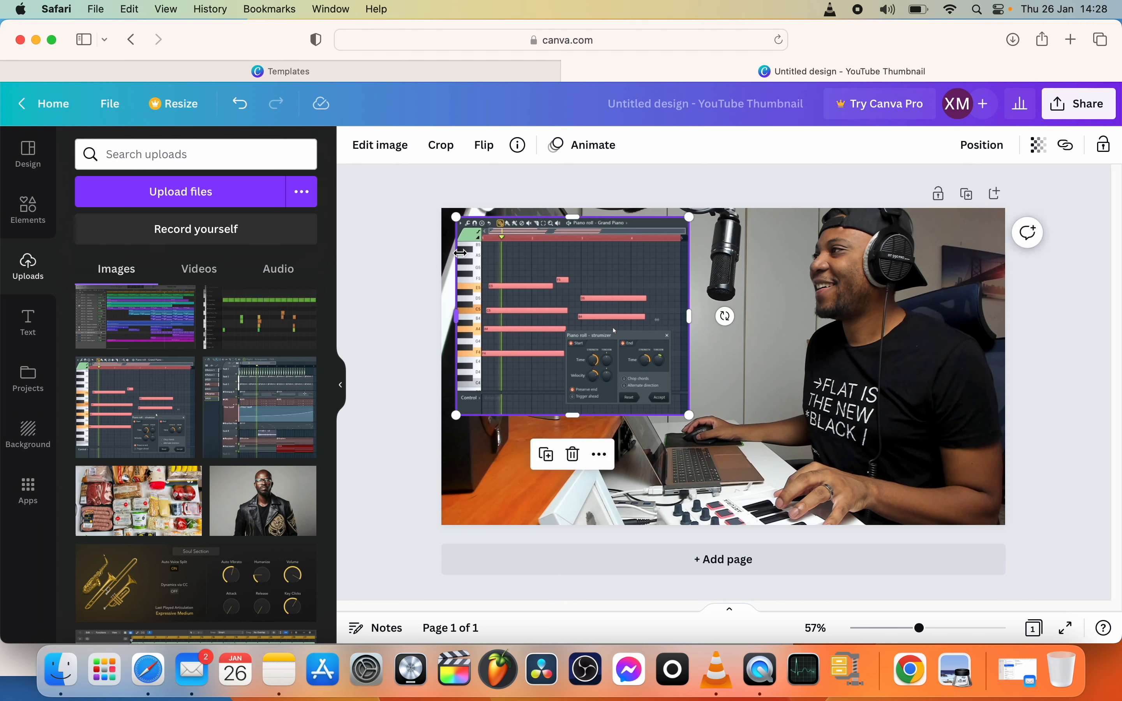
- Give the piano roll screenshot a Glow shadow
{"action": "left_click", "coordinate": [375, 146]}
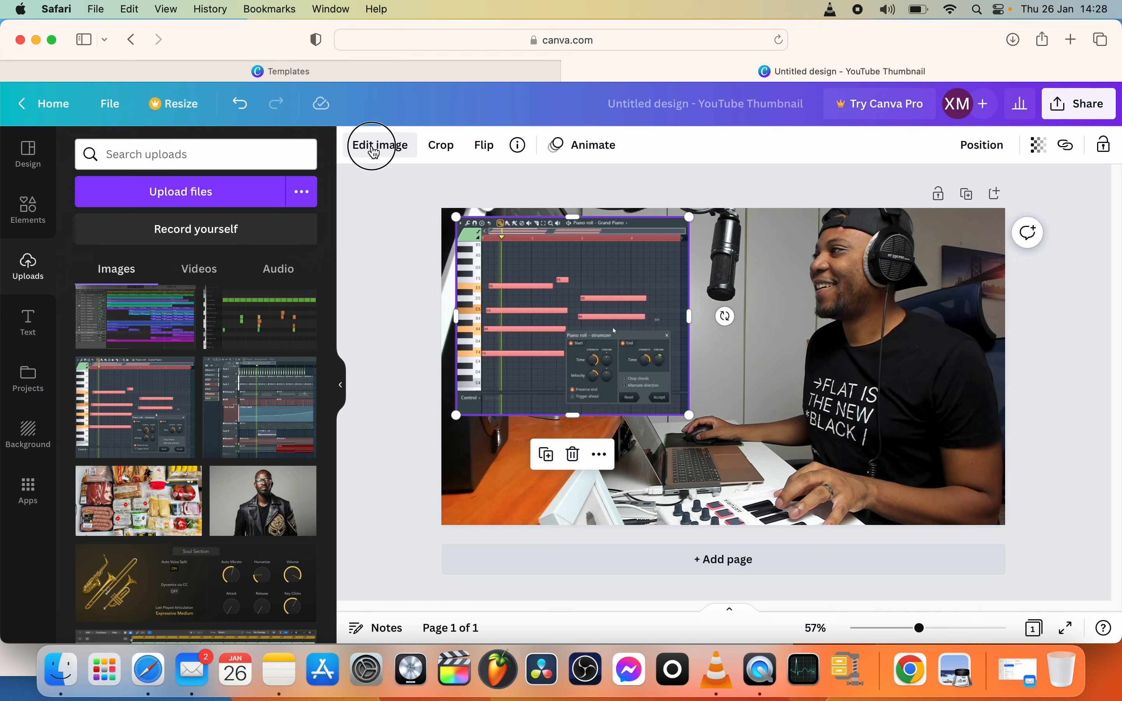
{"action": "left_click", "coordinate": [194, 286]}
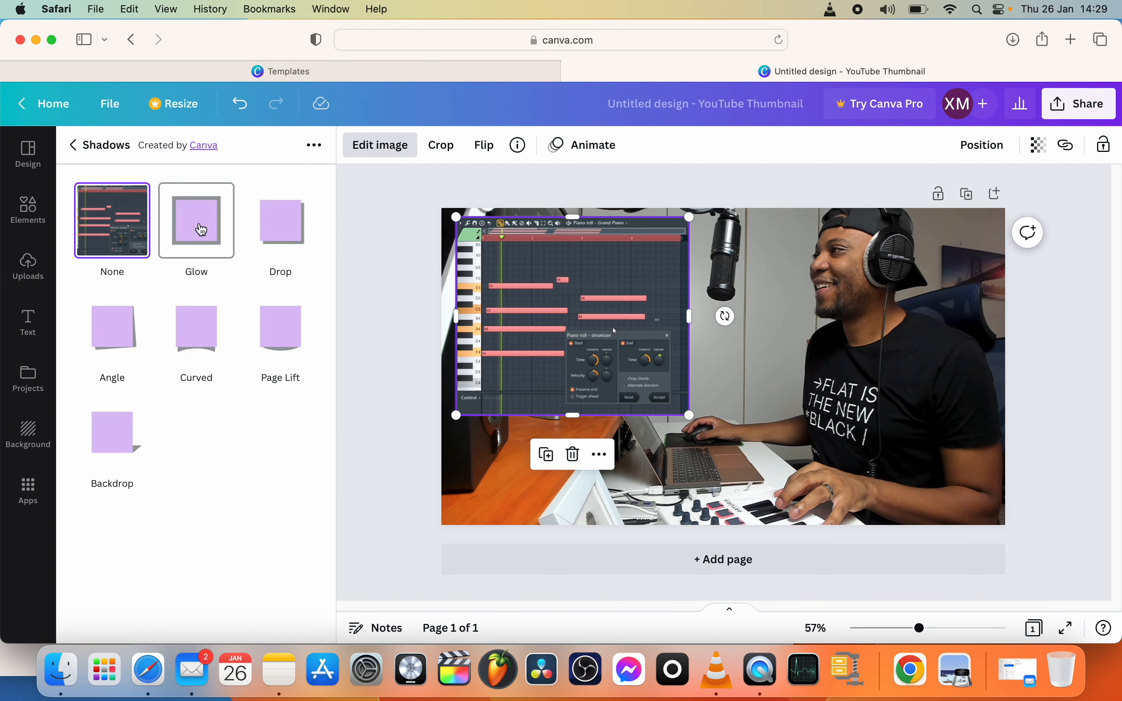
{"action": "left_click", "coordinate": [201, 229]}
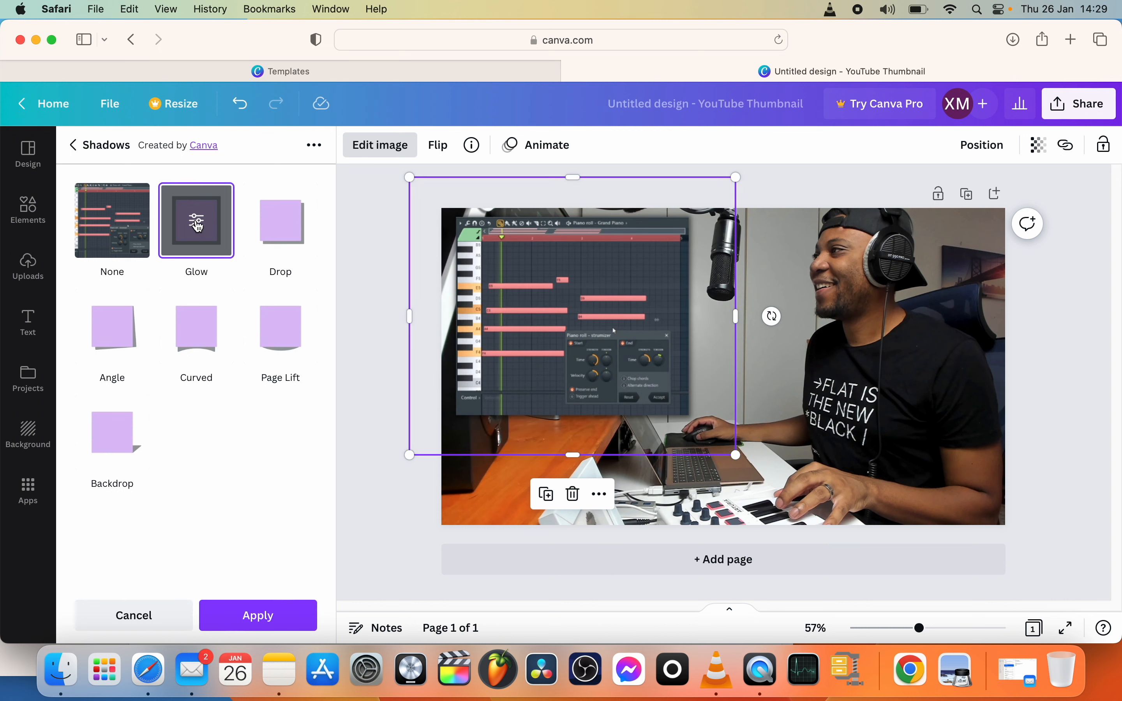
- Change the glow's colour to the lime green among the default colours
{"action": "left_click", "coordinate": [198, 224]}
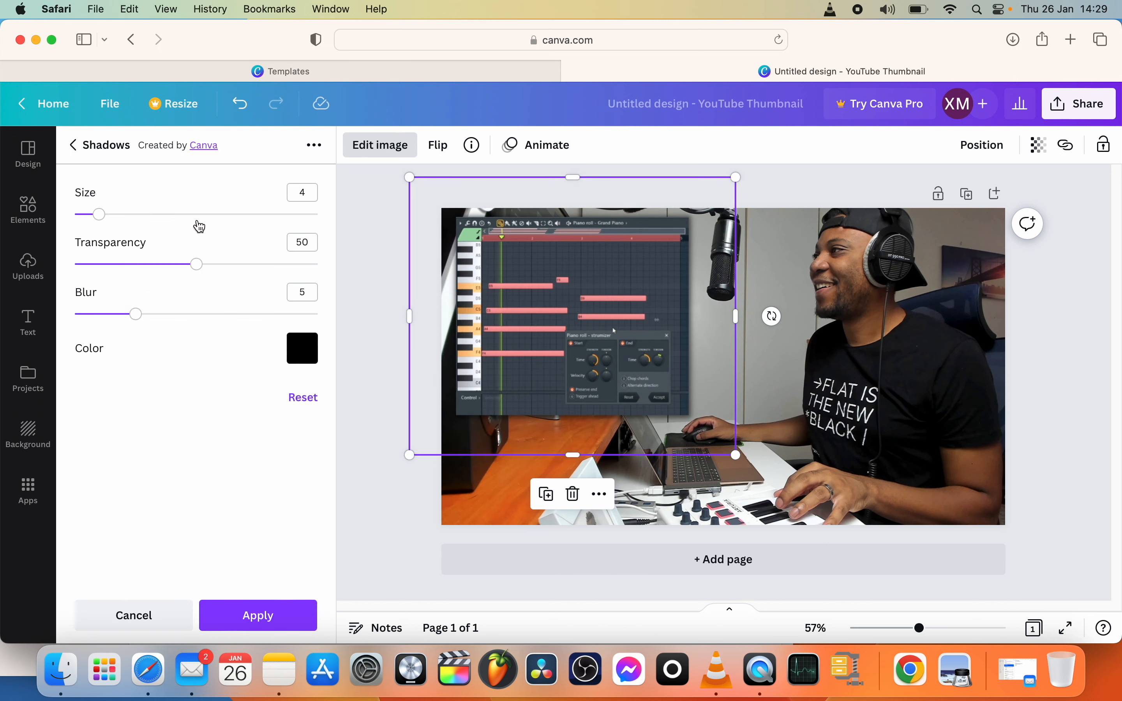
{"action": "left_click", "coordinate": [309, 354]}
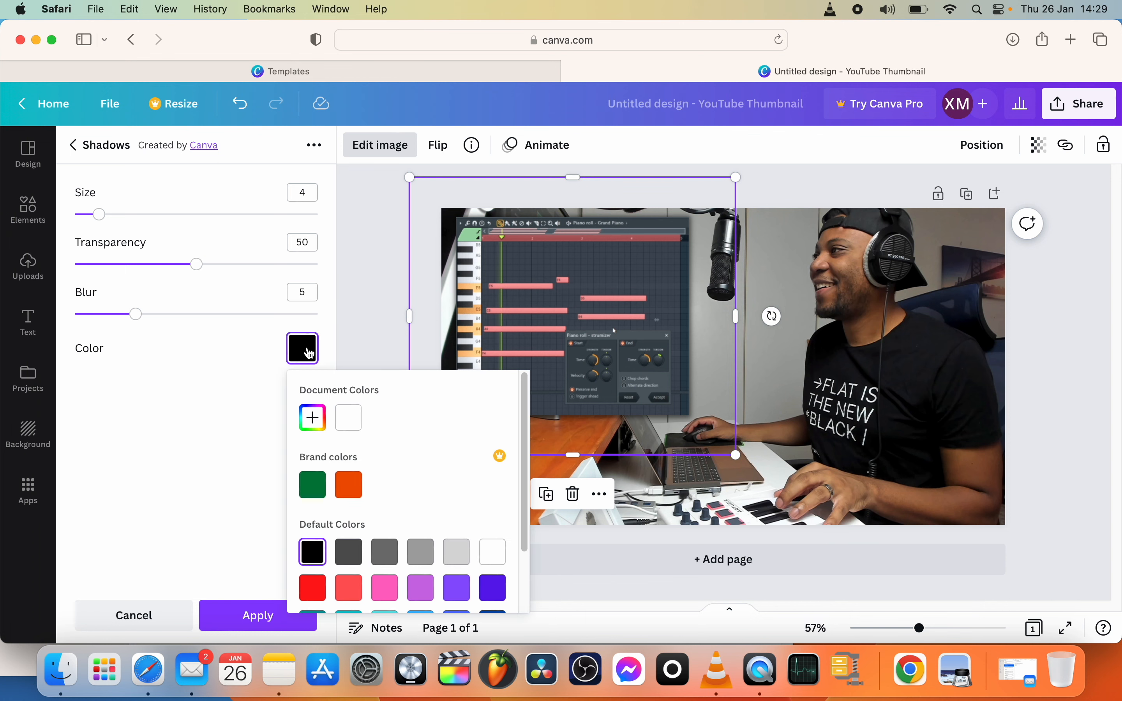
{"action": "left_click", "coordinate": [359, 420]}
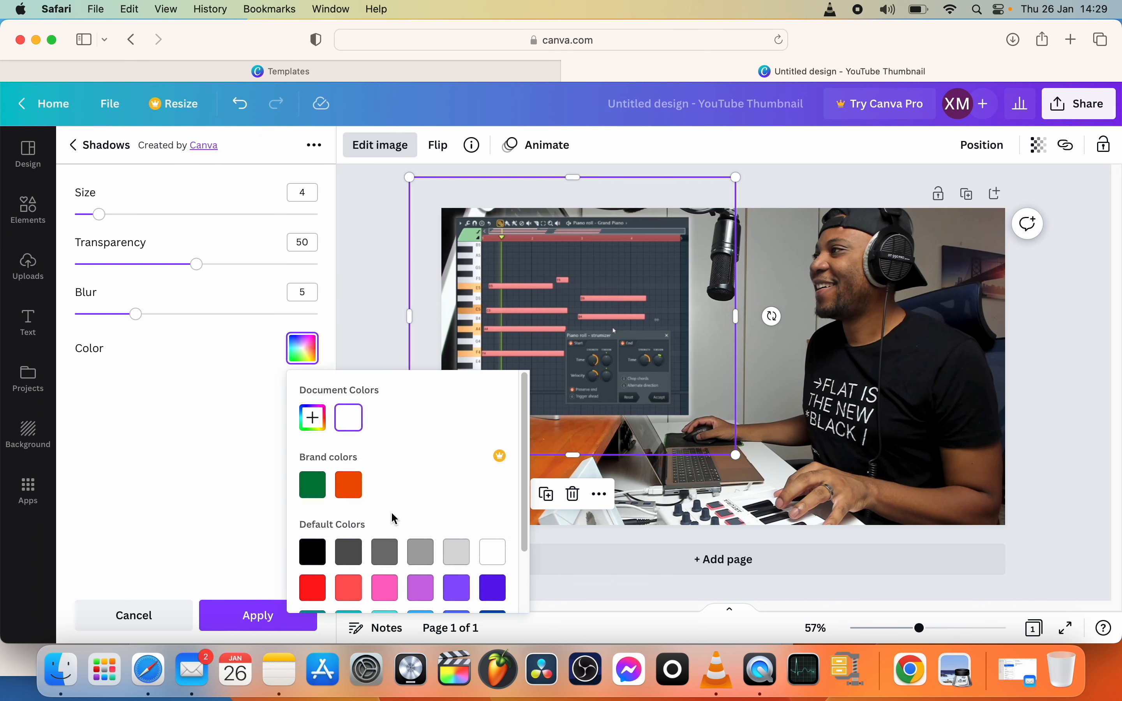
{"action": "scroll", "coordinate": [419, 499], "scroll_direction": "down", "scroll_amount": 4}
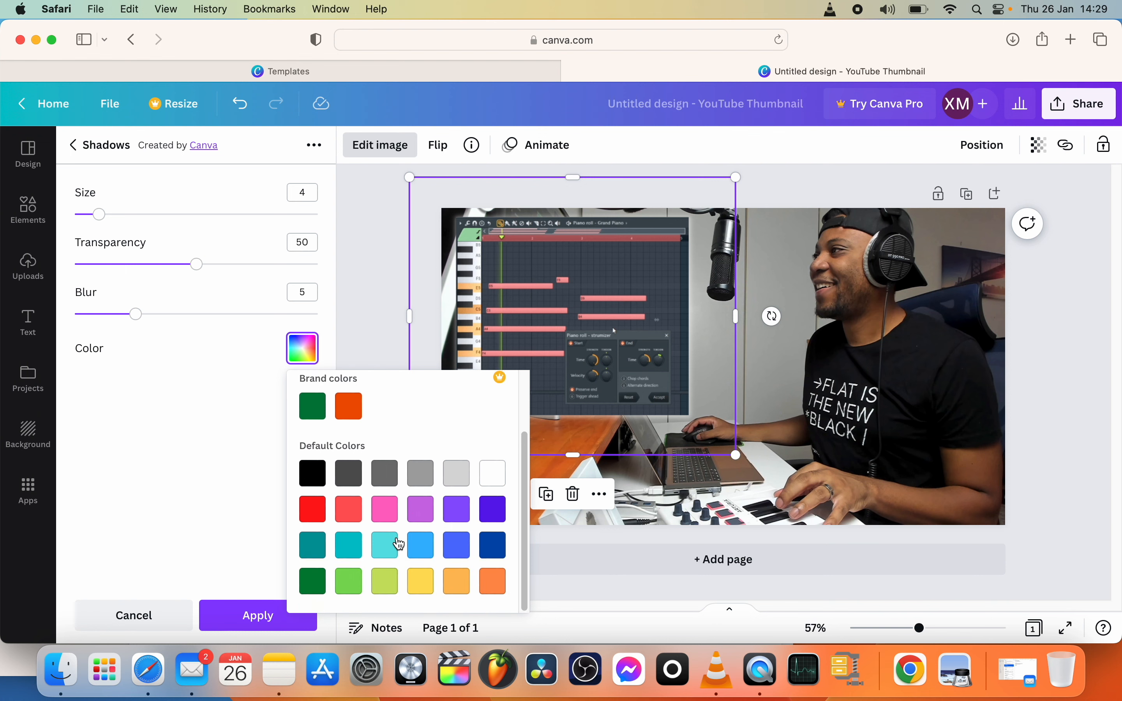
{"action": "left_click", "coordinate": [387, 588]}
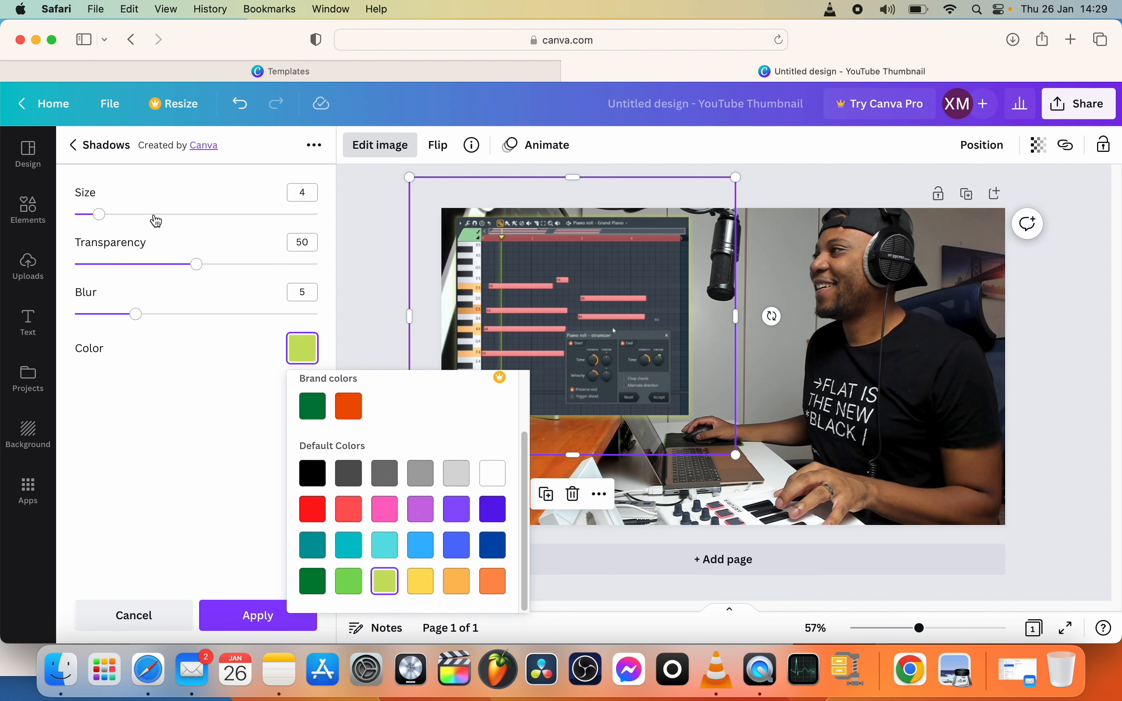
- Set the glow's size to 27 and its transparency to 93
{"action": "left_click", "coordinate": [155, 192]}
{"action": "left_click_drag", "start_coordinate": [100, 214], "coordinate": [239, 217]}
{"action": "left_click_drag", "start_coordinate": [199, 269], "coordinate": [302, 264]}
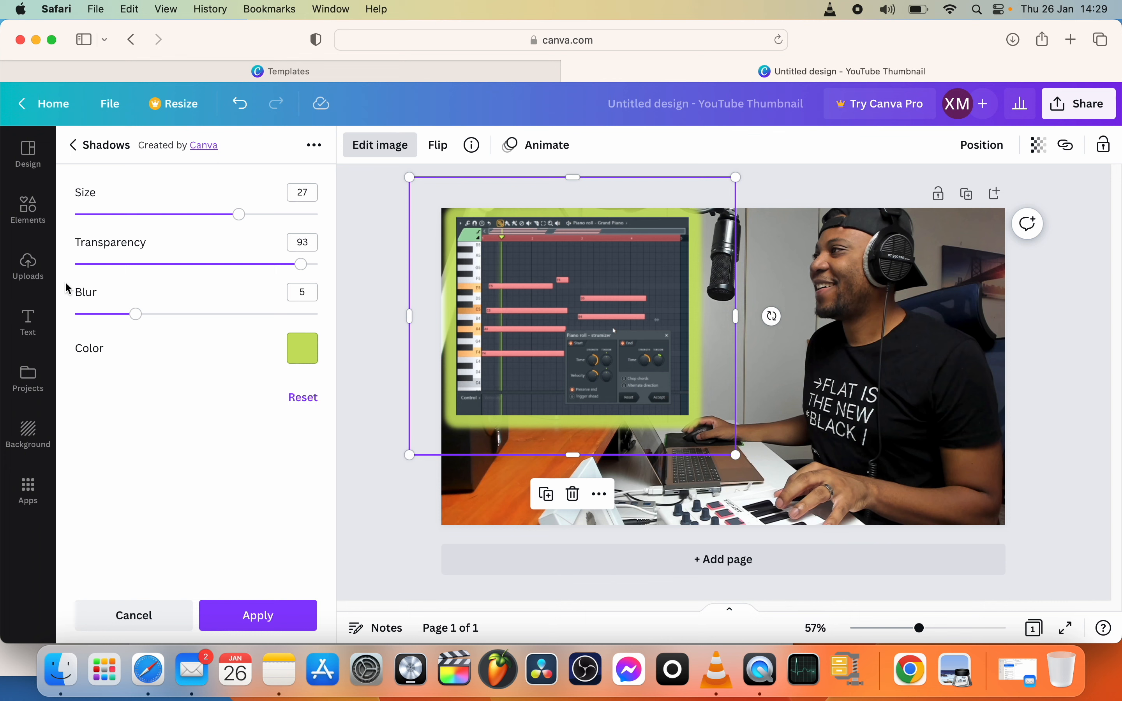
- Enlarge the piano roll screenshot and reposition it so its glowing frame covers most of the thumbnail's left half
{"action": "mouse_move", "coordinate": [136, 314]}
{"action": "left_mouse_down"}
{"action": "mouse_move", "coordinate": [123, 320]}
{"action": "mouse_move", "coordinate": [145, 321]}
{"action": "mouse_move", "coordinate": [115, 313]}
{"action": "mouse_move", "coordinate": [185, 326]}
{"action": "mouse_move", "coordinate": [135, 317]}
{"action": "left_mouse_up"}
{"action": "left_click_drag", "start_coordinate": [576, 309], "coordinate": [581, 316]}
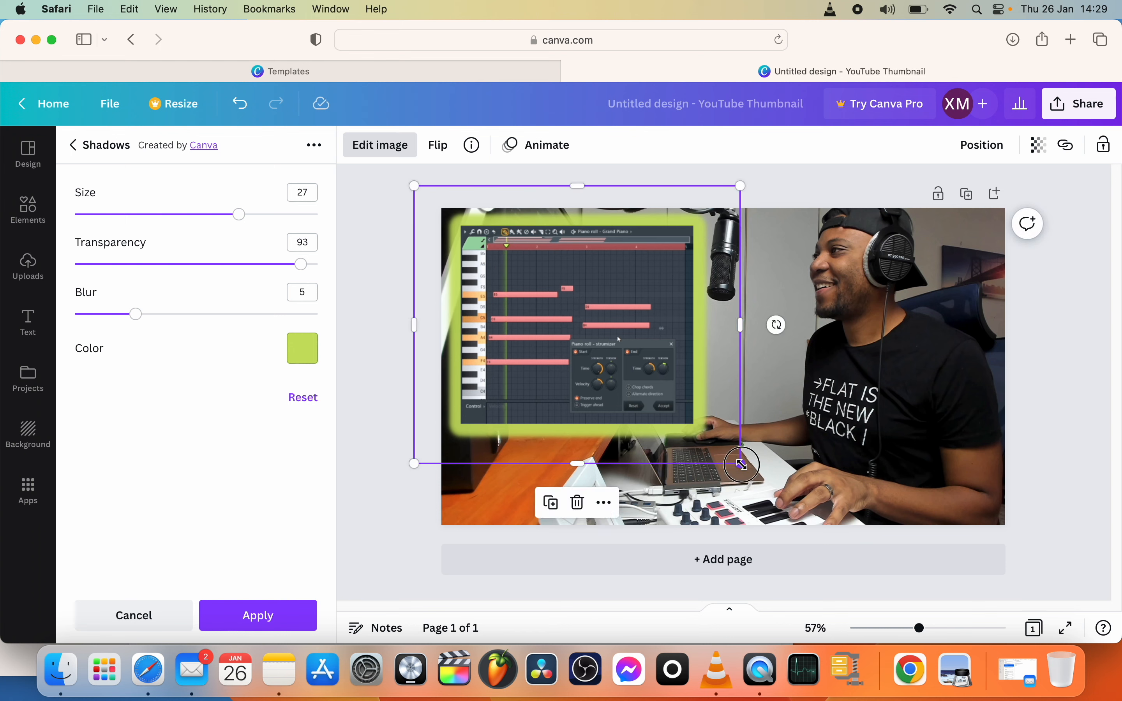
{"action": "left_click_drag", "start_coordinate": [742, 463], "coordinate": [810, 524]}
{"action": "left_click_drag", "start_coordinate": [664, 372], "coordinate": [652, 360]}
{"action": "left_click_drag", "start_coordinate": [651, 358], "coordinate": [652, 361]}
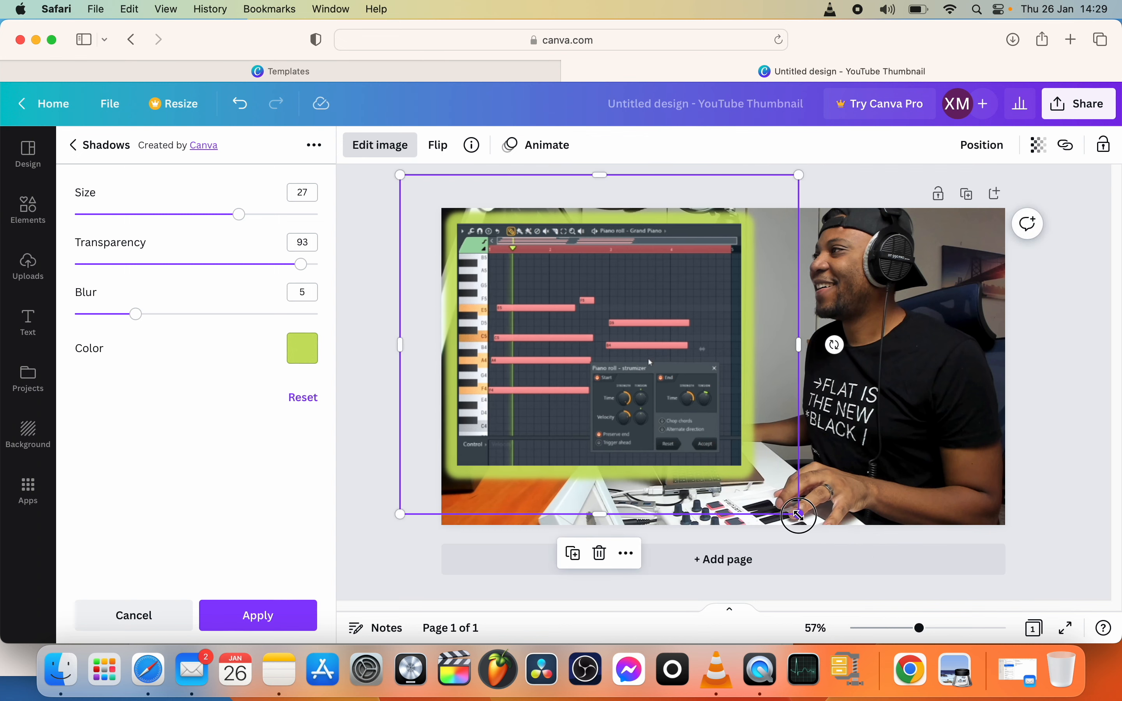
{"action": "left_click_drag", "start_coordinate": [796, 516], "coordinate": [775, 492]}
{"action": "left_click_drag", "start_coordinate": [619, 356], "coordinate": [632, 364]}
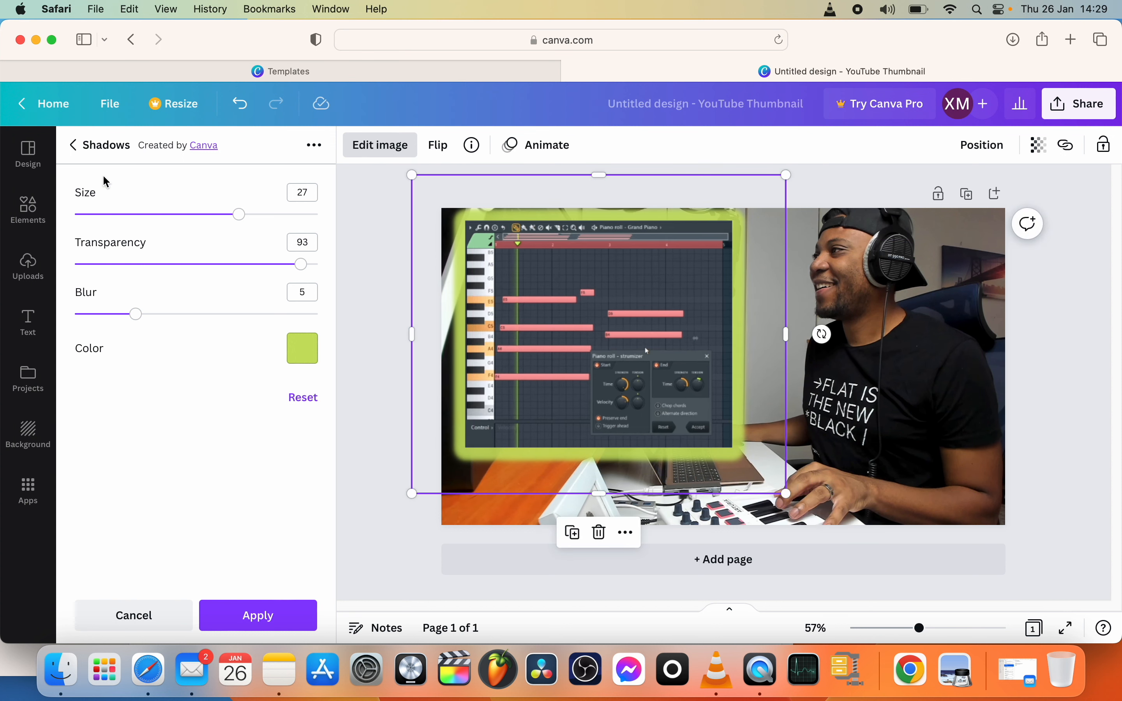
- Add the solid block arrow graphic from an "Arrow" element search and rotate it to point down and left
{"action": "left_click", "coordinate": [31, 269]}
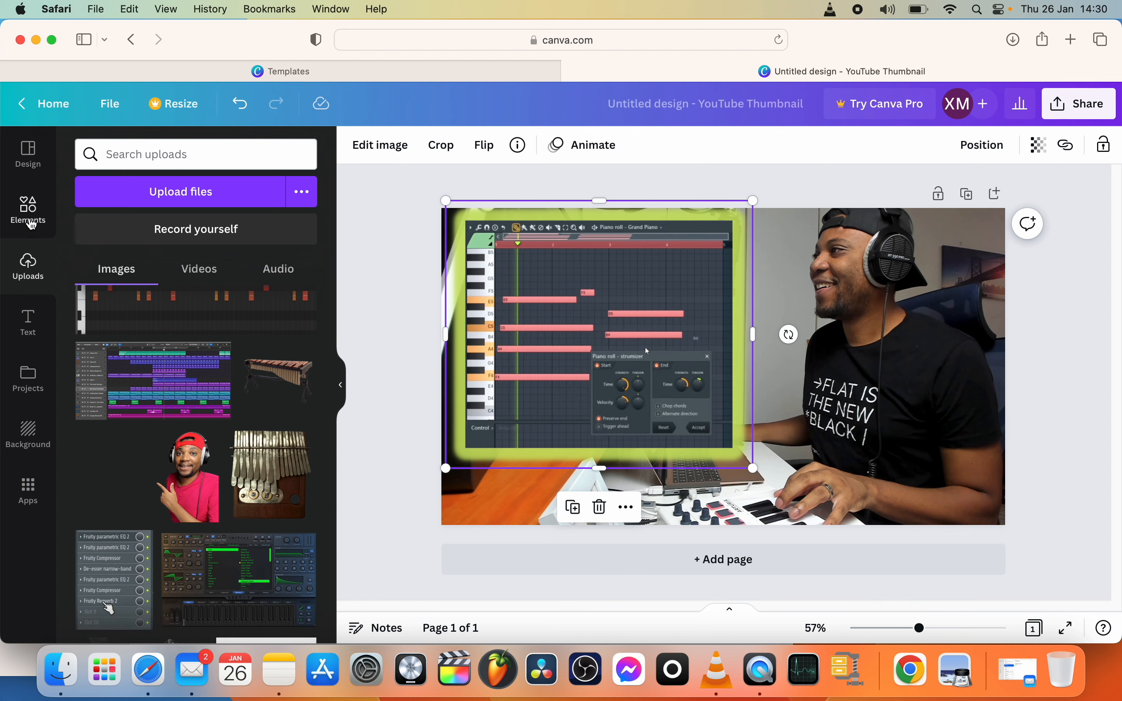
{"action": "left_click", "coordinate": [30, 222]}
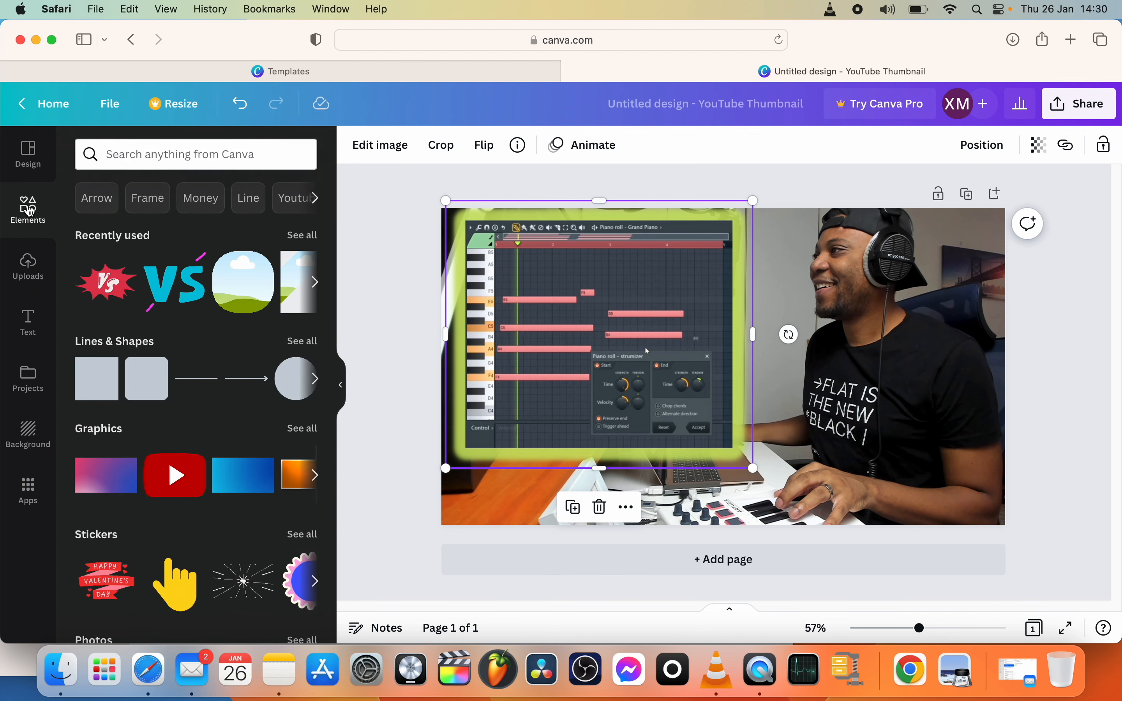
{"action": "left_click", "coordinate": [149, 160]}
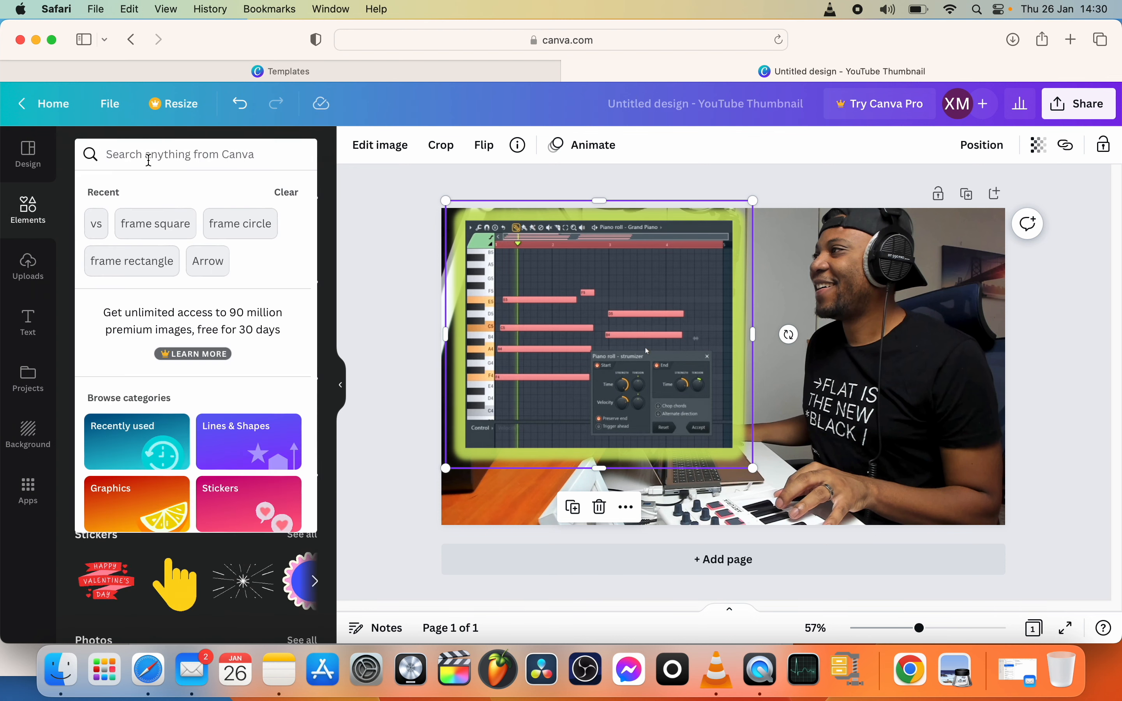
{"action": "left_click", "coordinate": [222, 261]}
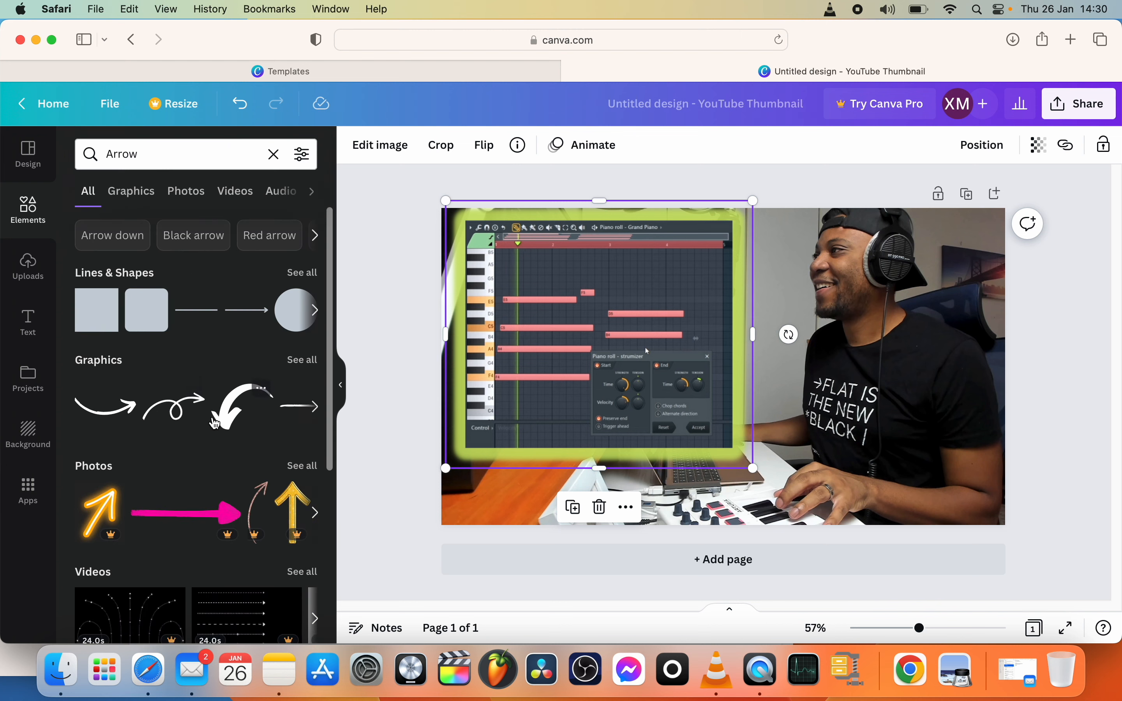
{"action": "left_click", "coordinate": [170, 418]}
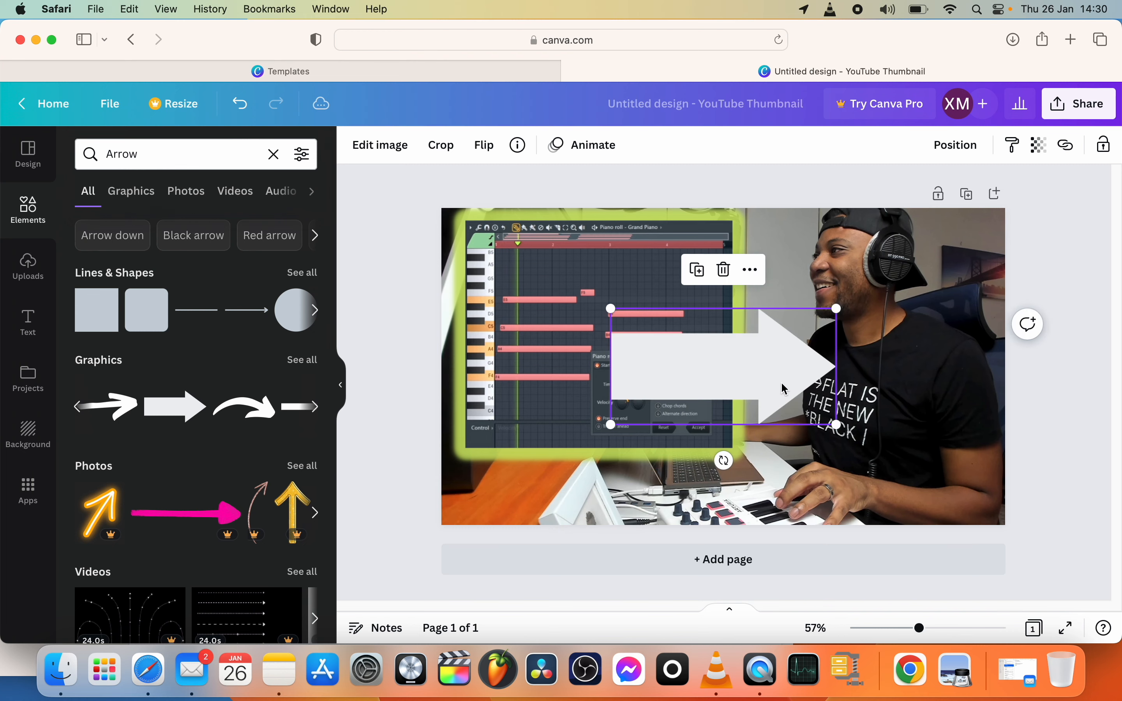
{"action": "left_click_drag", "start_coordinate": [722, 463], "coordinate": [641, 322]}
- Colour the block arrow red, shrink it and place it at an angle over the piano roll's upper-right notes
{"action": "left_click", "coordinate": [356, 143]}
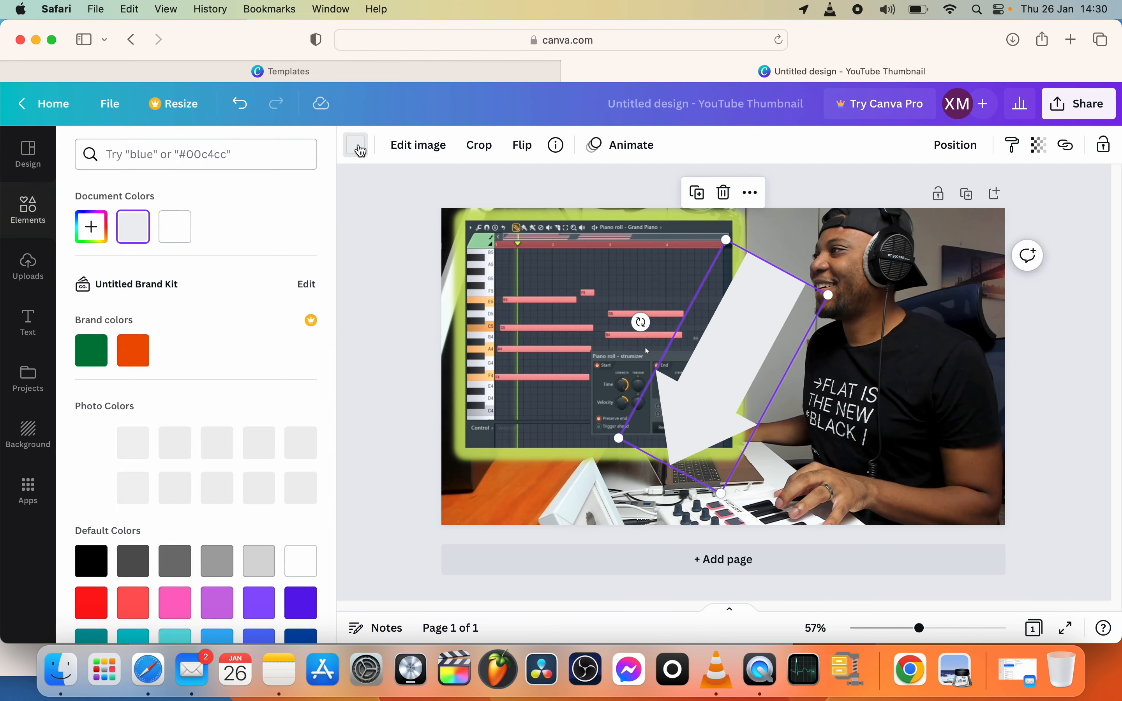
{"action": "left_click", "coordinate": [92, 603]}
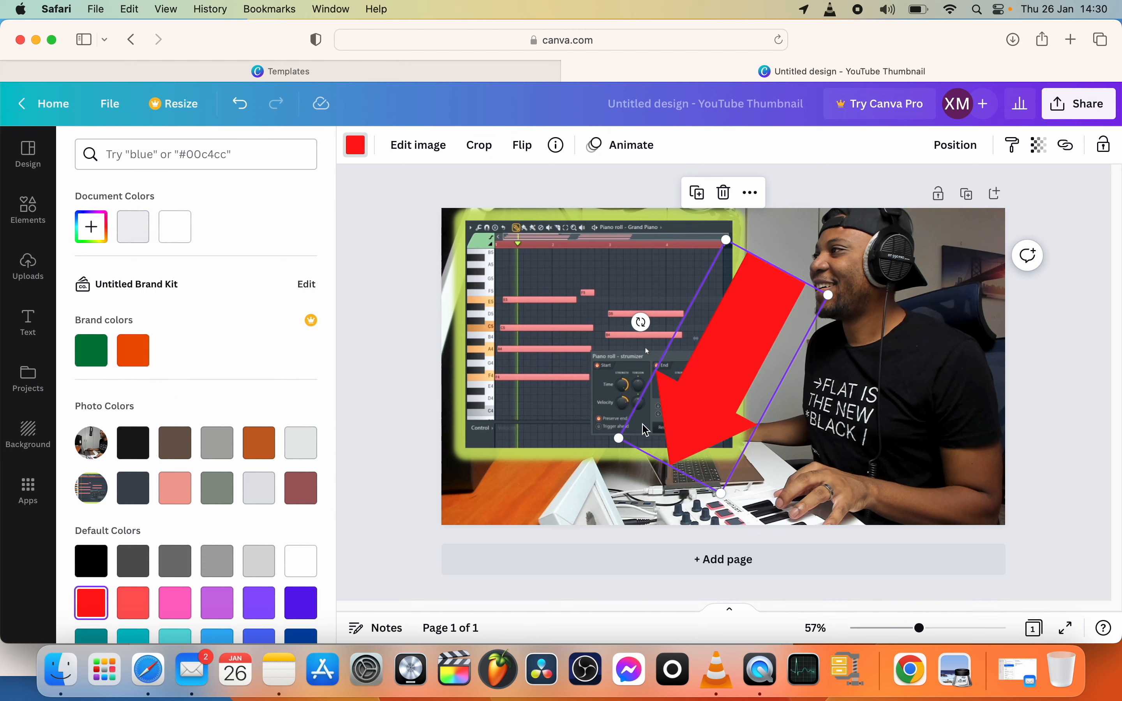
{"action": "left_click_drag", "start_coordinate": [722, 491], "coordinate": [715, 344]}
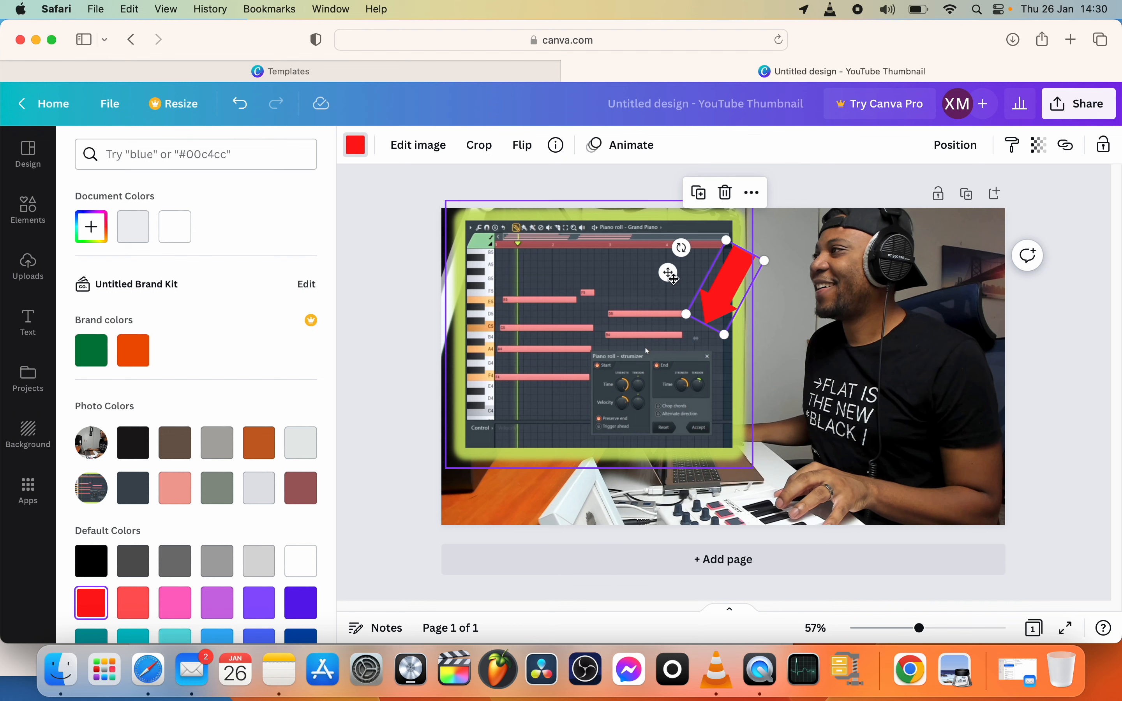
{"action": "left_click_drag", "start_coordinate": [682, 248], "coordinate": [696, 237]}
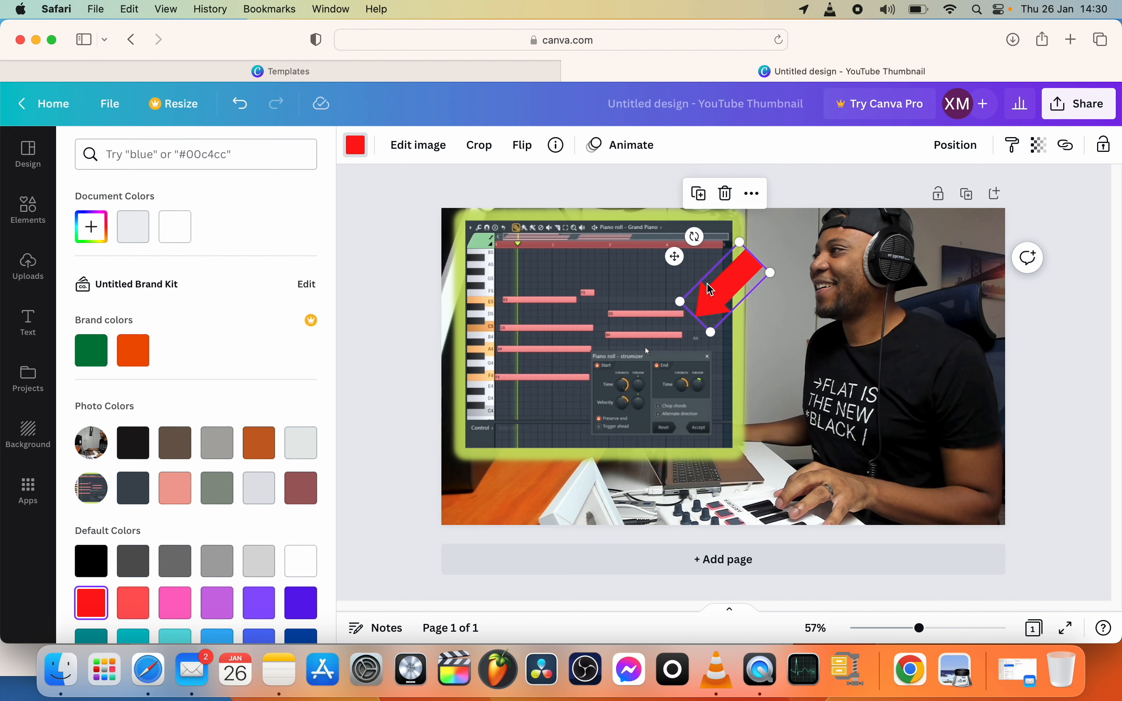
{"action": "left_click_drag", "start_coordinate": [711, 289], "coordinate": [663, 277]}
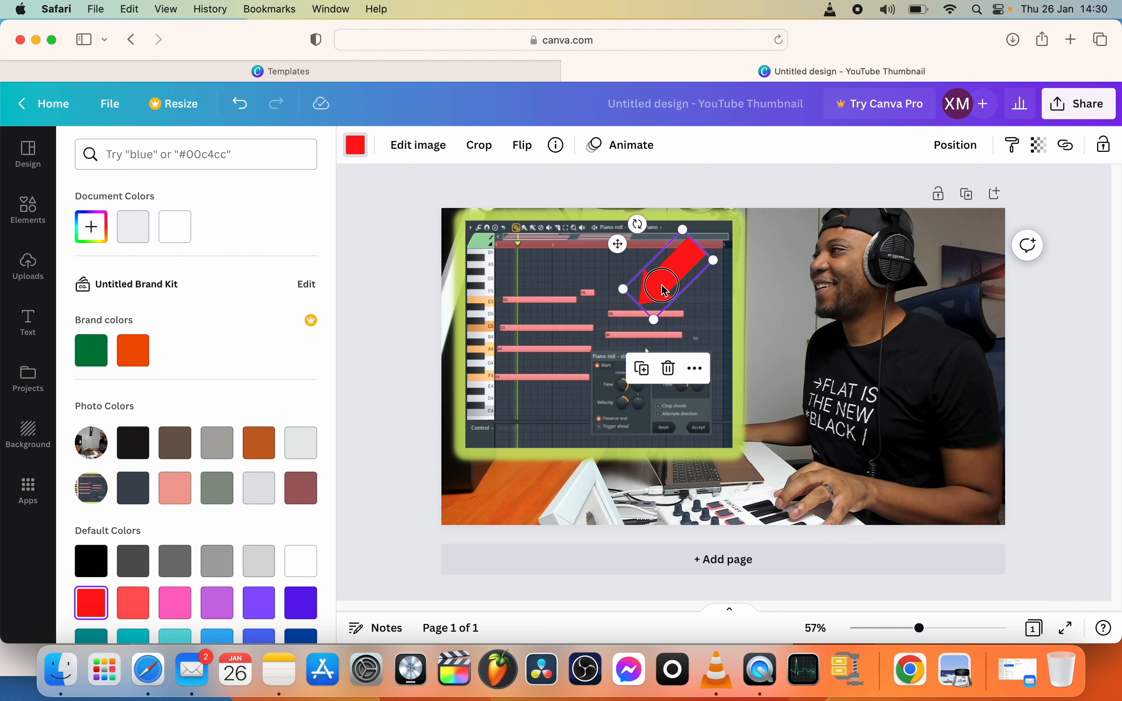
{"action": "left_click_drag", "start_coordinate": [667, 291], "coordinate": [670, 291]}
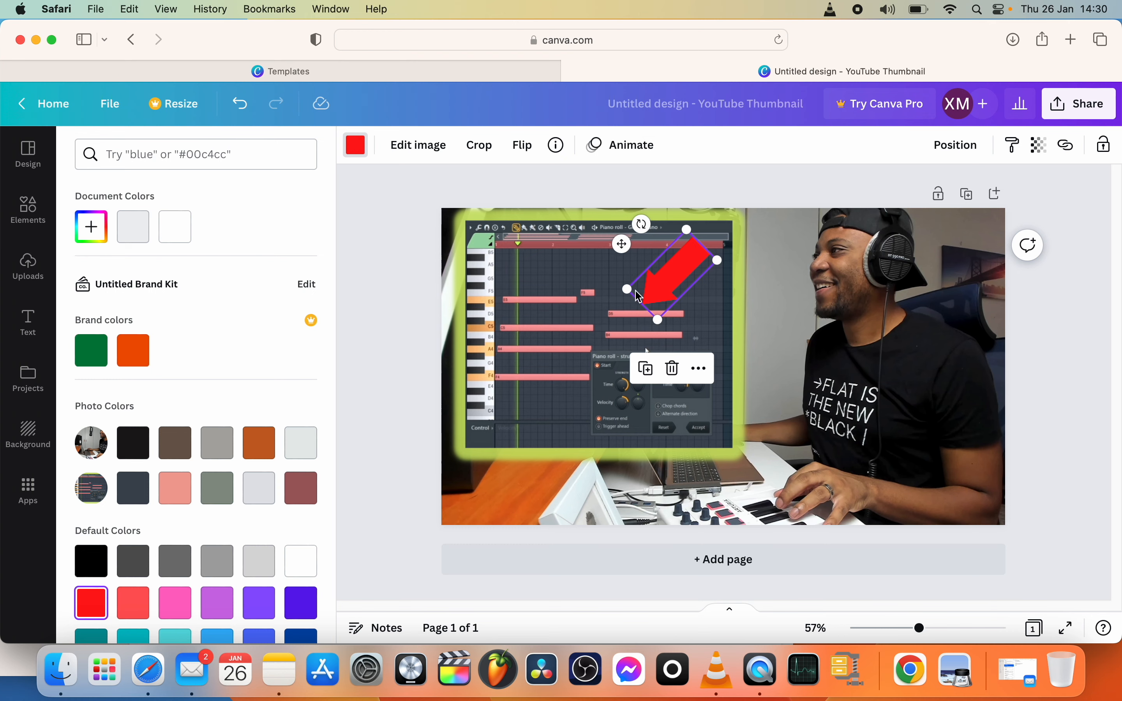
- Delete the plain red block arrow from the thumbnail
{"action": "left_click", "coordinate": [707, 317]}
{"action": "left_click", "coordinate": [684, 279]}
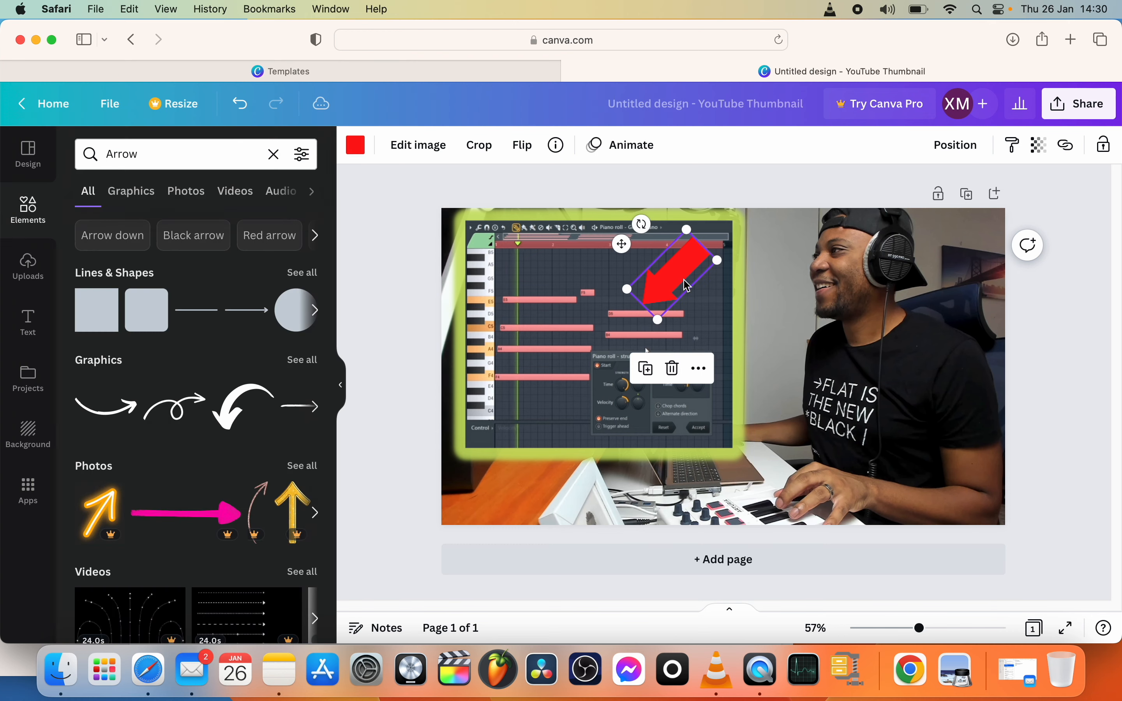
{"action": "key", "text": "Delete"}
- Add the uploaded red arrow image with a white outline to the thumbnail
{"action": "left_click", "coordinate": [27, 267]}
{"action": "scroll", "coordinate": [213, 475], "scroll_direction": "down", "scroll_amount": 10}
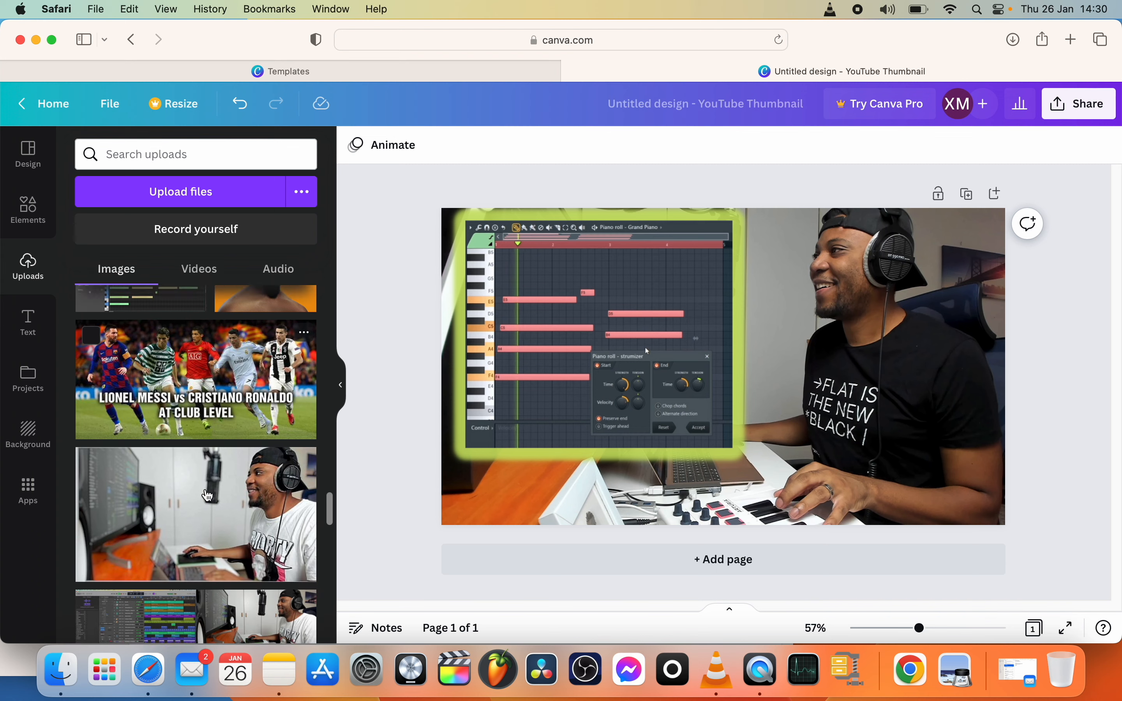
{"action": "scroll", "coordinate": [213, 475], "scroll_direction": "down", "scroll_amount": 15}
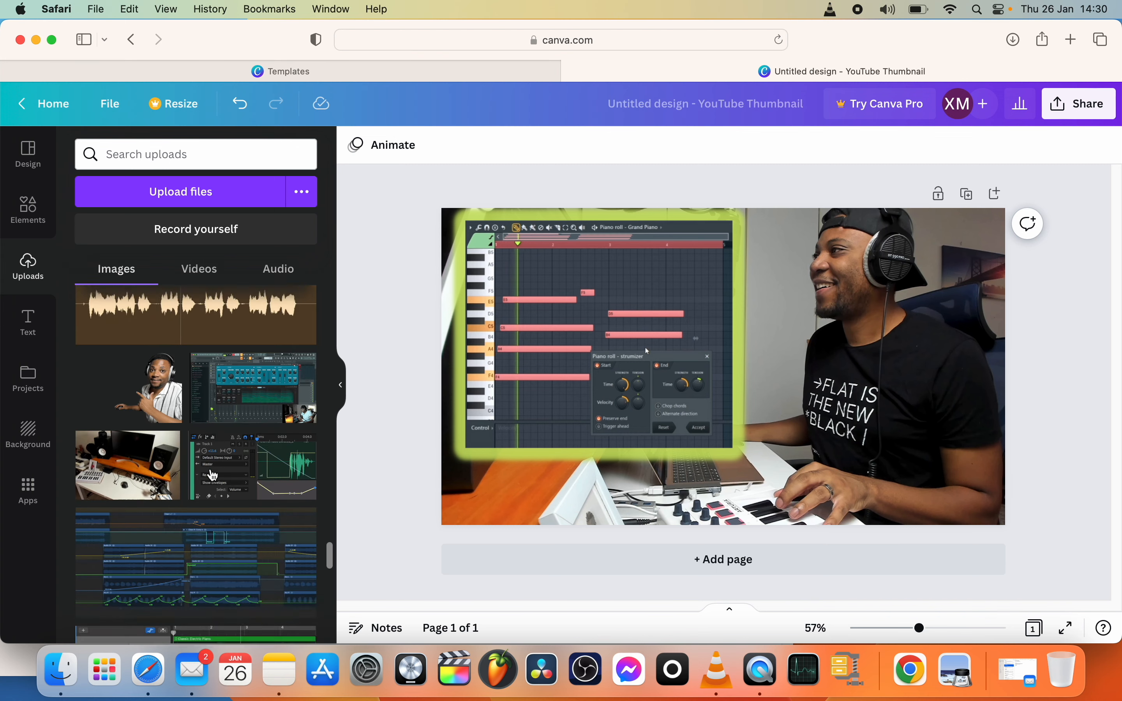
{"action": "scroll", "coordinate": [213, 475], "scroll_direction": "down", "scroll_amount": 15}
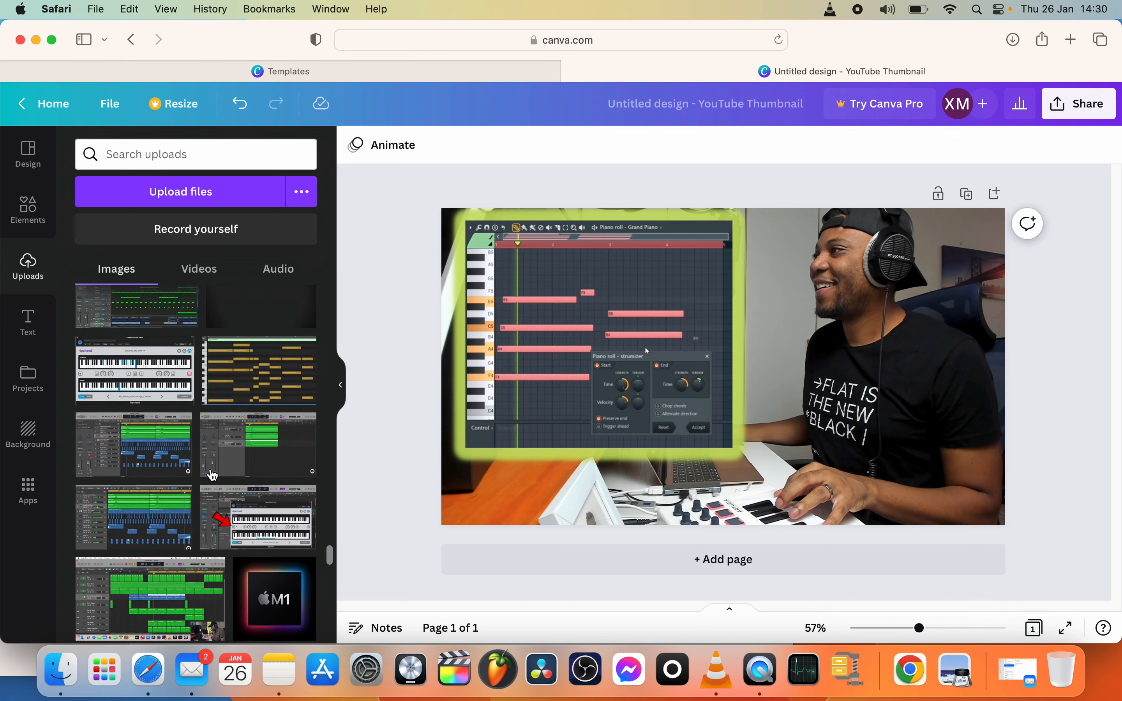
{"action": "scroll", "coordinate": [213, 475], "scroll_direction": "down", "scroll_amount": 15}
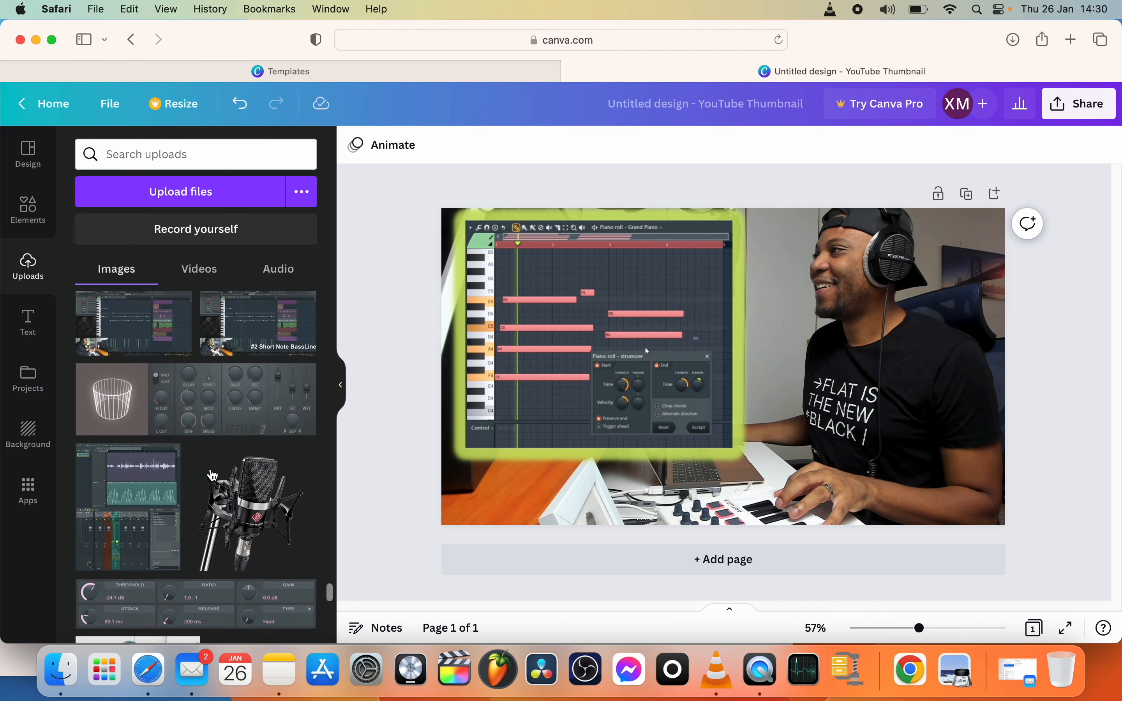
{"action": "scroll", "coordinate": [213, 475], "scroll_direction": "down", "scroll_amount": 2}
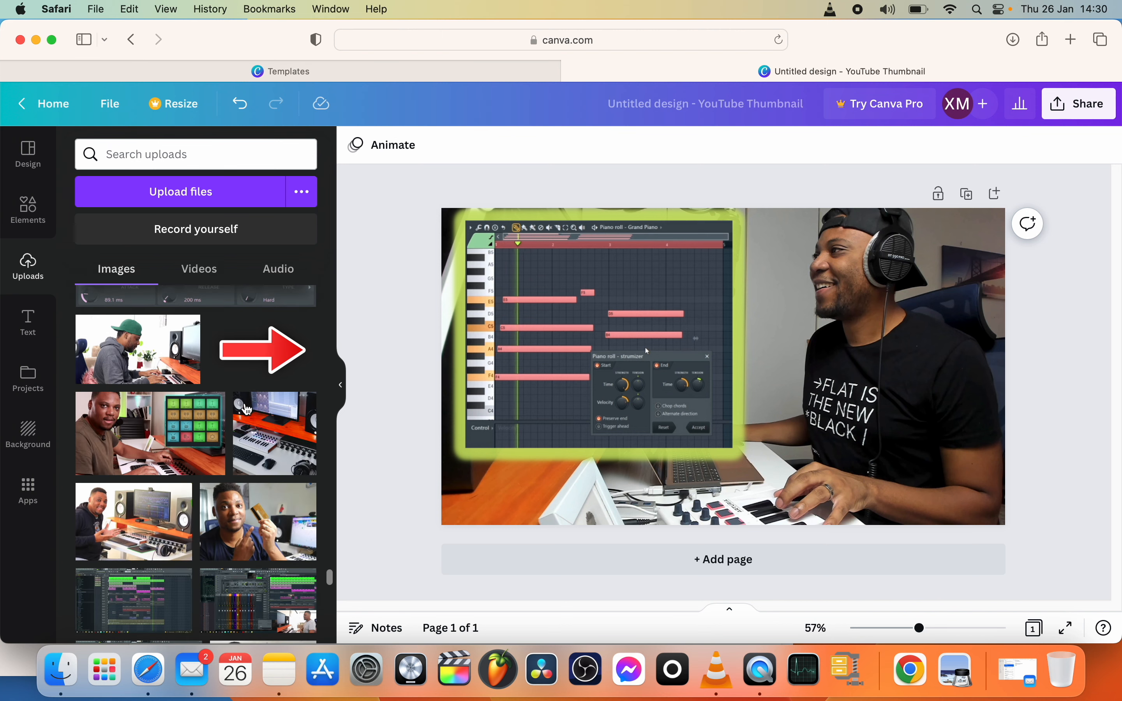
{"action": "left_click", "coordinate": [274, 366]}
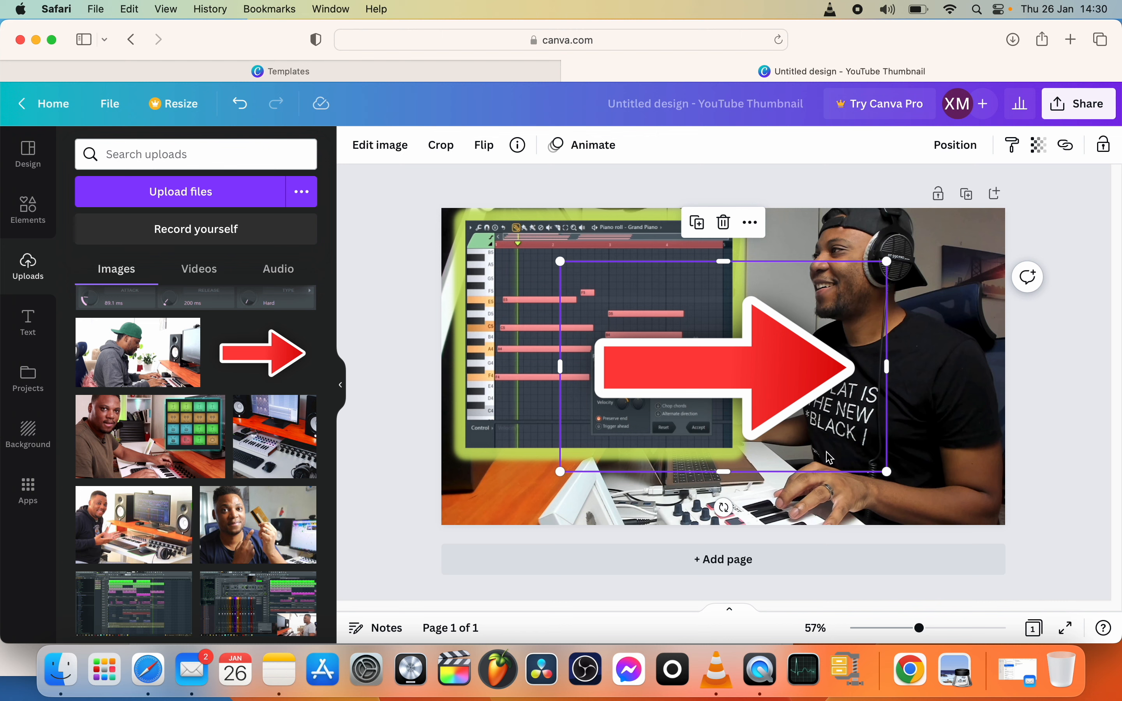
- Shrink the outlined red arrow, rotate it to point down and left, and move it to the piano roll's right edge
{"action": "left_click_drag", "start_coordinate": [886, 473], "coordinate": [768, 394]}
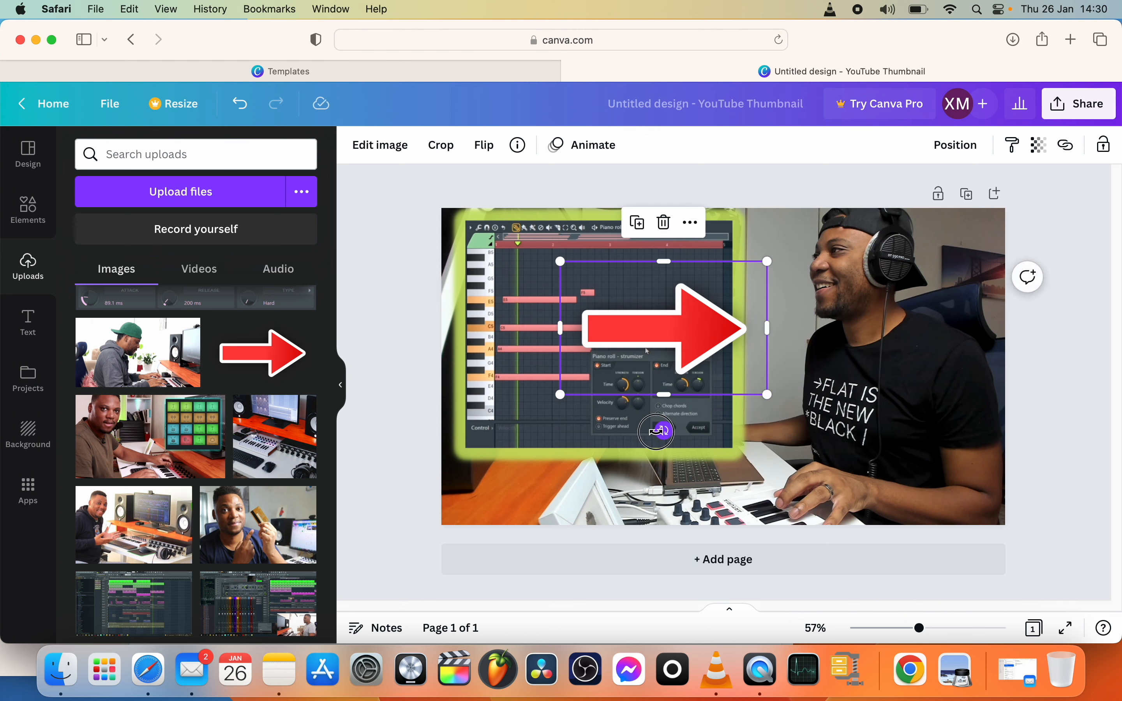
{"action": "left_click_drag", "start_coordinate": [664, 430], "coordinate": [586, 267]}
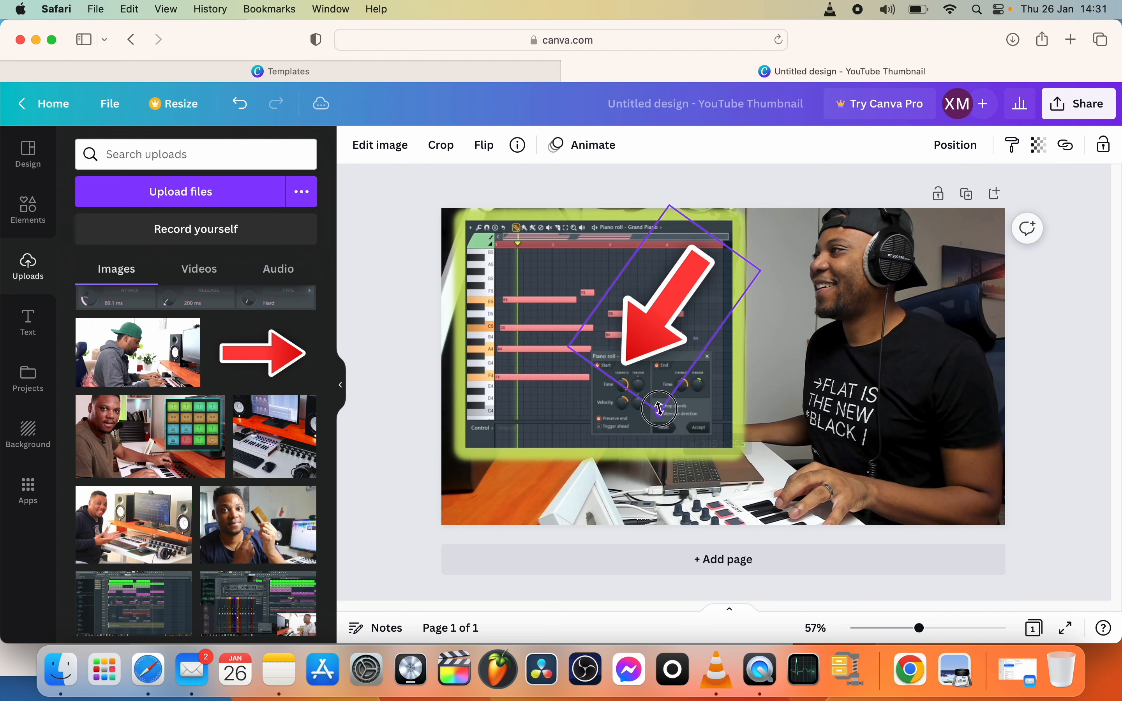
{"action": "left_click_drag", "start_coordinate": [670, 330], "coordinate": [734, 277]}
{"action": "left_click_drag", "start_coordinate": [664, 227], "coordinate": [669, 219]}
{"action": "left_click", "coordinate": [788, 304]}
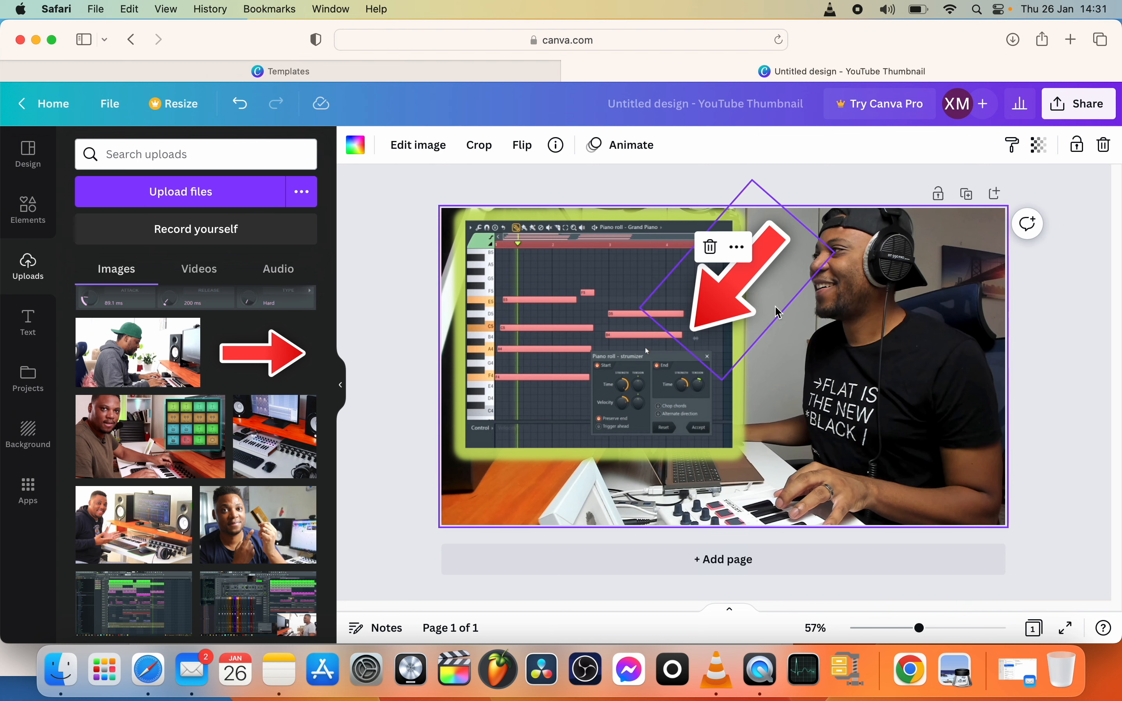
- Shrink the outlined arrow further, tilt it more steeply and place it just above the piano roll's upper-right notes
{"action": "left_click", "coordinate": [739, 309]}
{"action": "left_click_drag", "start_coordinate": [836, 254], "coordinate": [766, 273]}
{"action": "left_click_drag", "start_coordinate": [695, 307], "coordinate": [671, 287]}
{"action": "left_click_drag", "start_coordinate": [627, 217], "coordinate": [618, 236]}
{"action": "left_click_drag", "start_coordinate": [677, 290], "coordinate": [674, 285]}
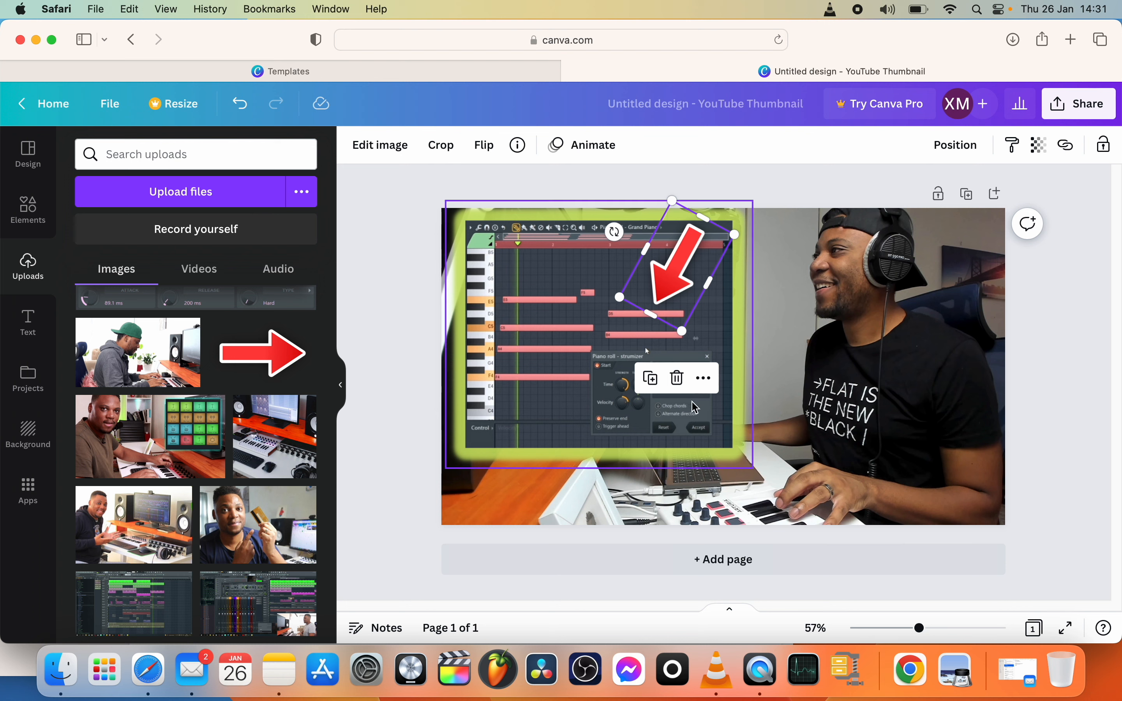
{"action": "left_click", "coordinate": [937, 459]}
{"action": "left_click", "coordinate": [1044, 385]}
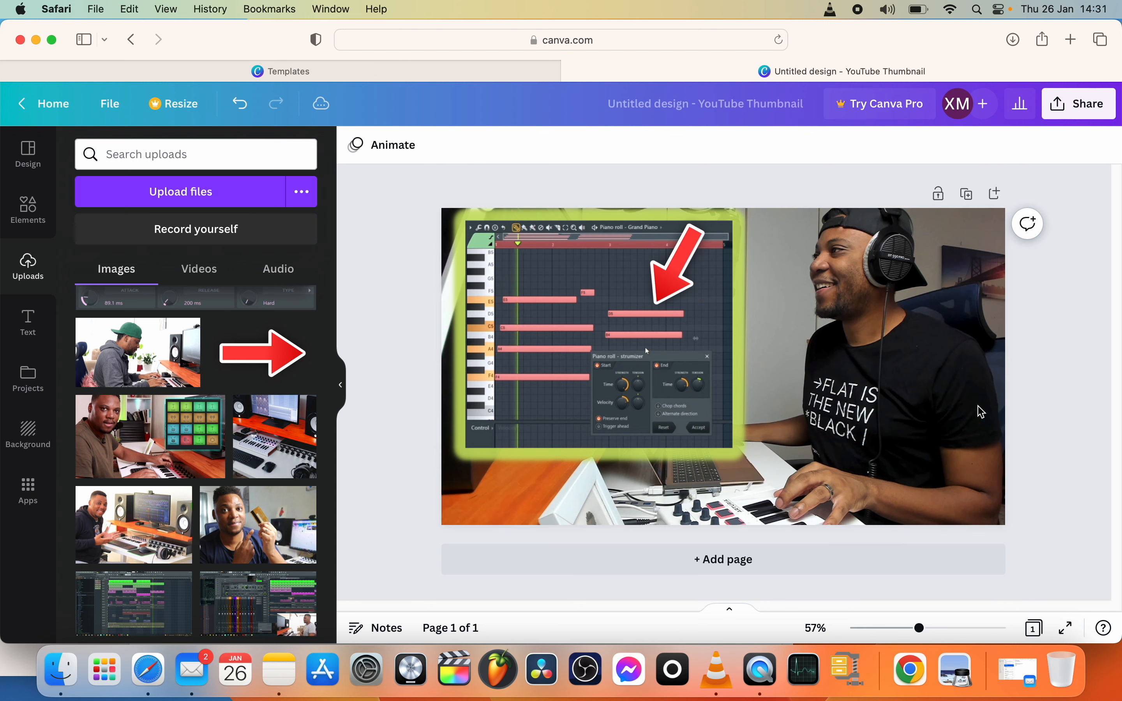
- Add a heading to the thumbnail with the text "Tutorial"
{"action": "left_click", "coordinate": [29, 322]}
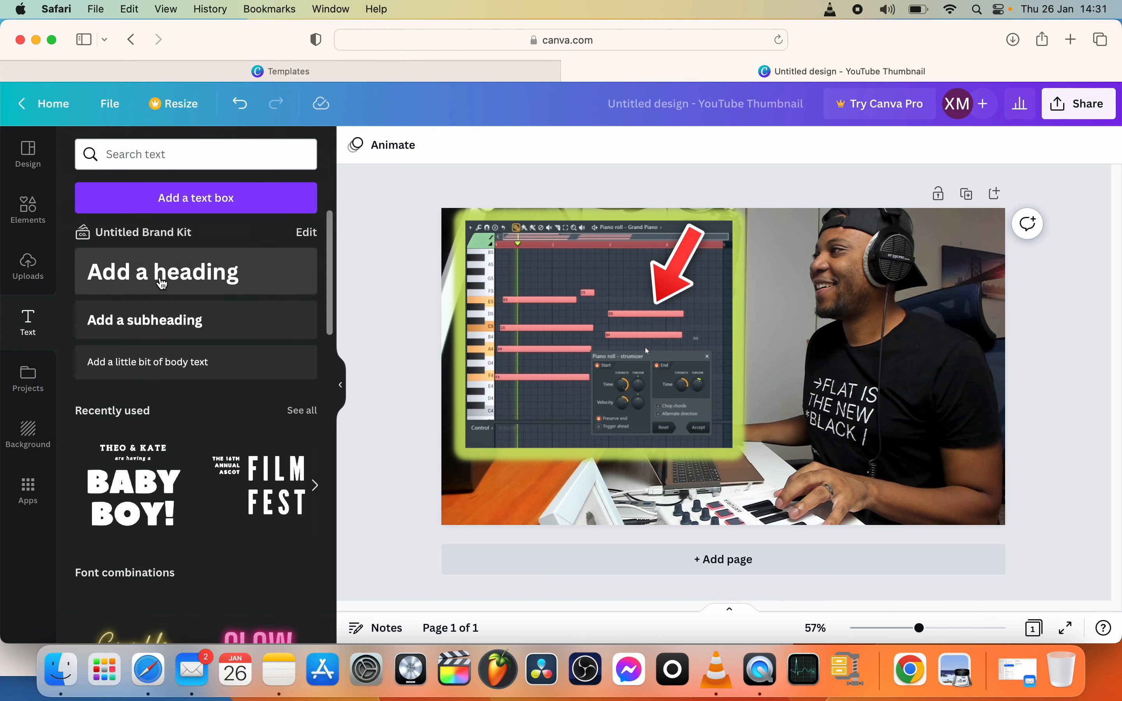
{"action": "scroll", "coordinate": [209, 441], "scroll_direction": "down", "scroll_amount": 10}
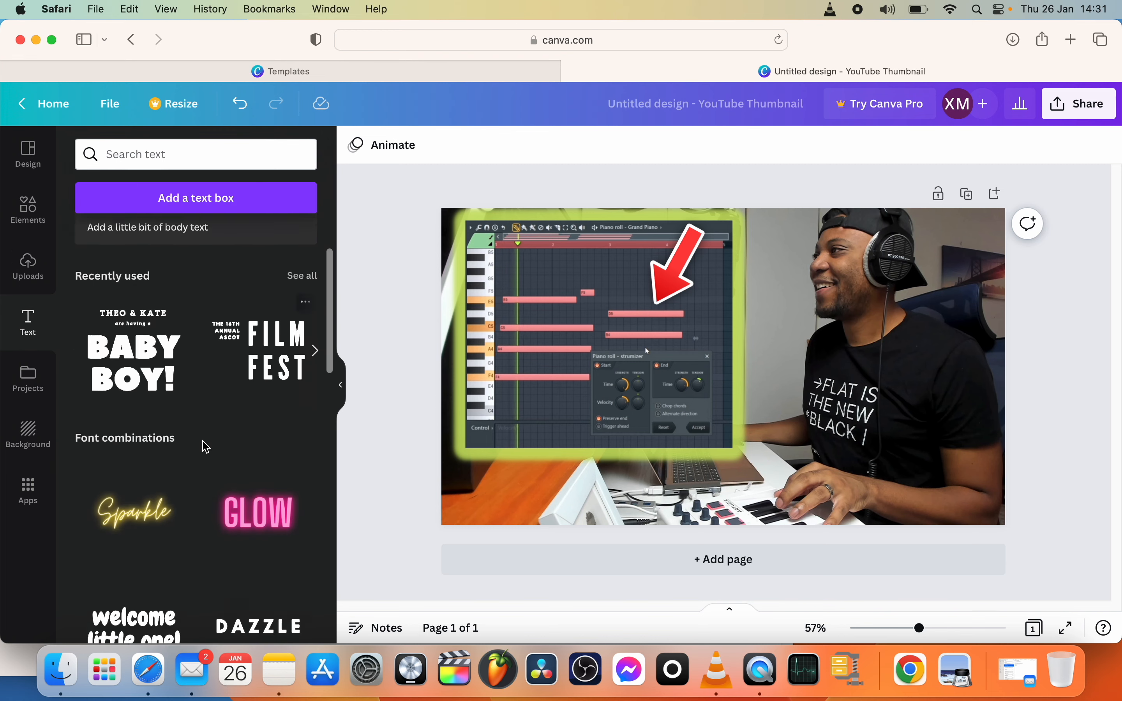
{"action": "scroll", "coordinate": [226, 408], "scroll_direction": "down", "scroll_amount": 3}
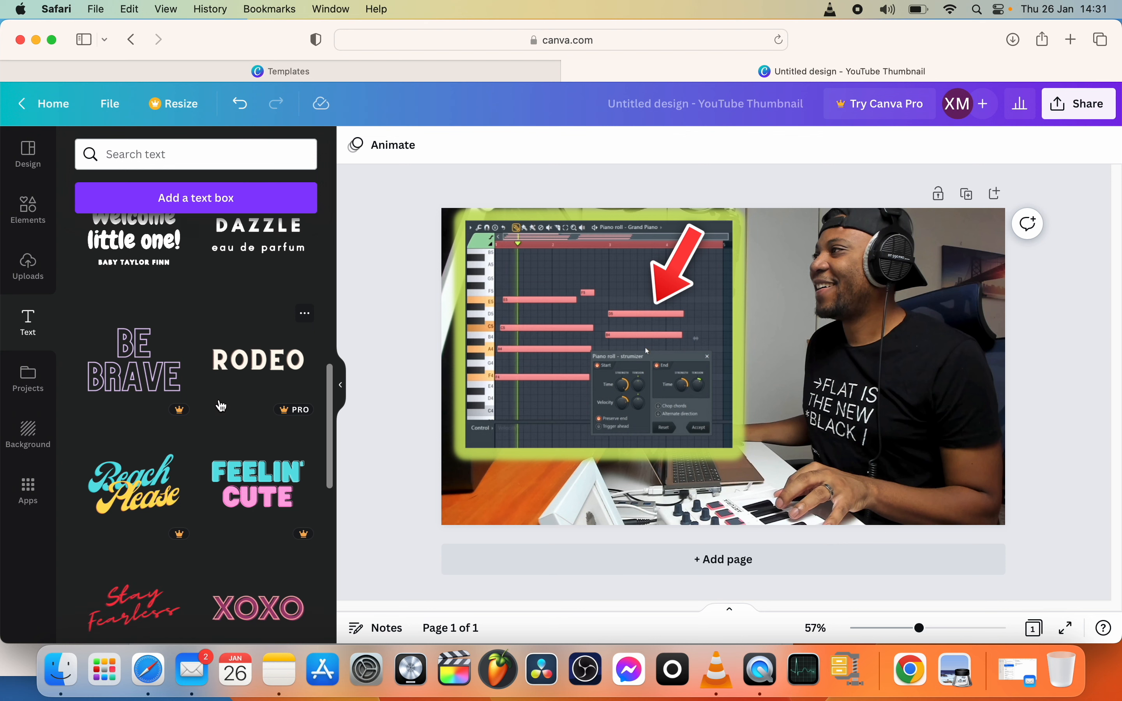
{"action": "scroll", "coordinate": [222, 403], "scroll_direction": "up", "scroll_amount": 15}
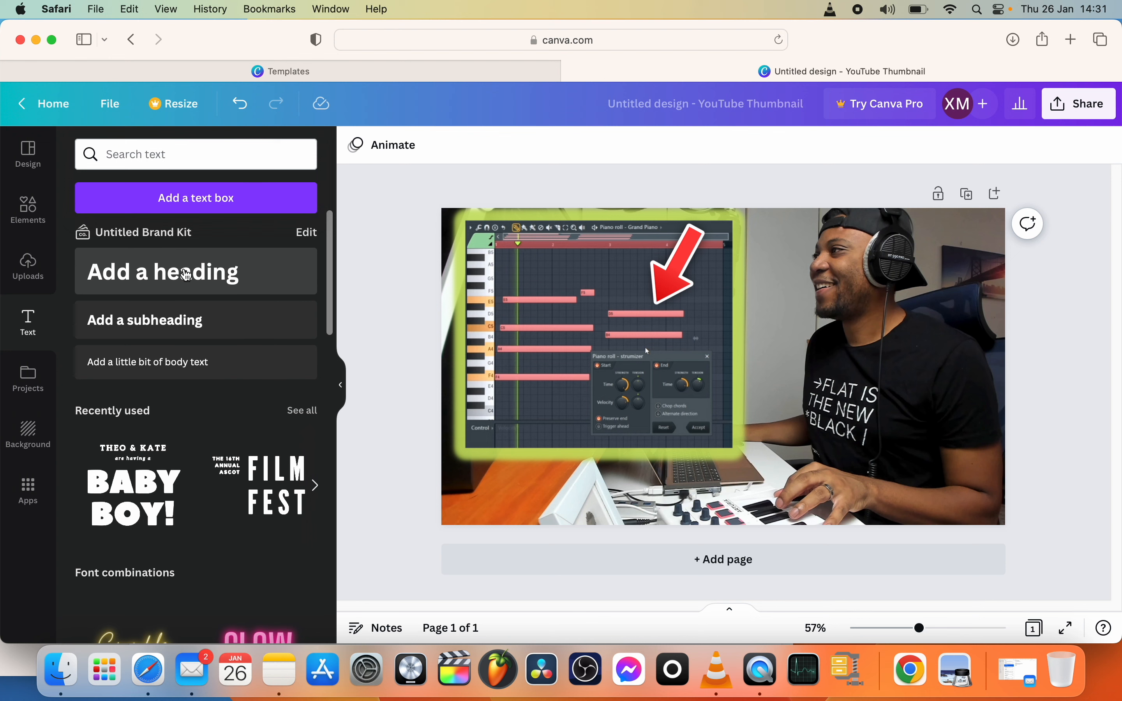
{"action": "left_click", "coordinate": [200, 281]}
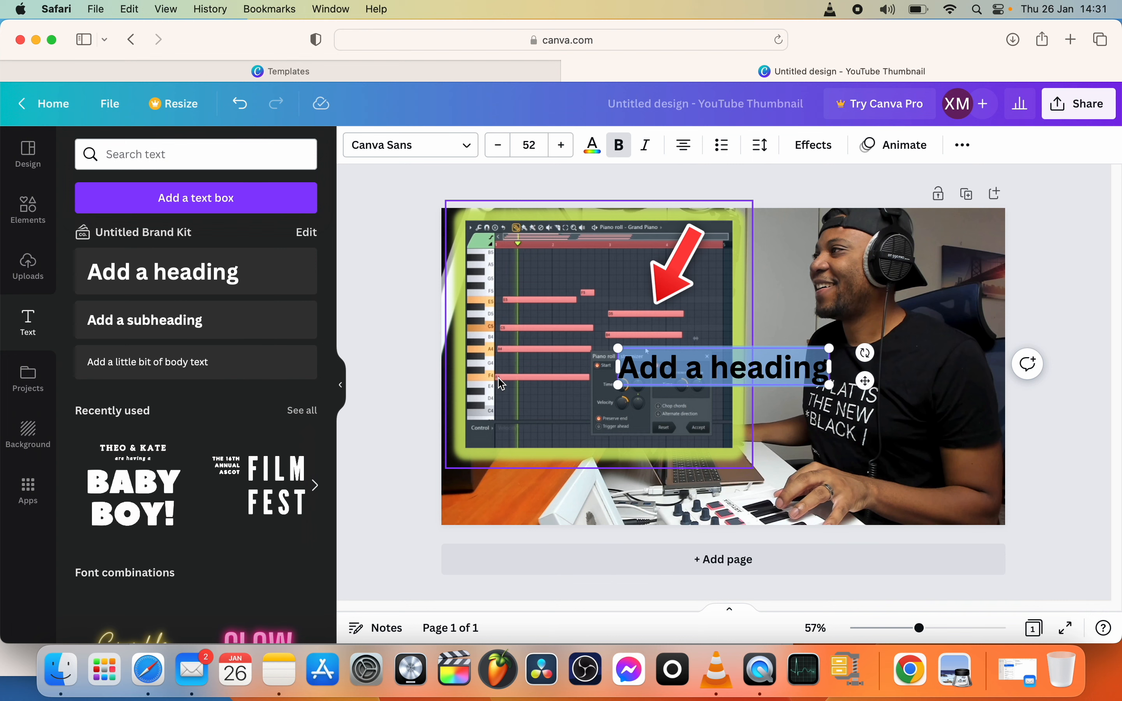
{"action": "type", "text": "Tuto"}
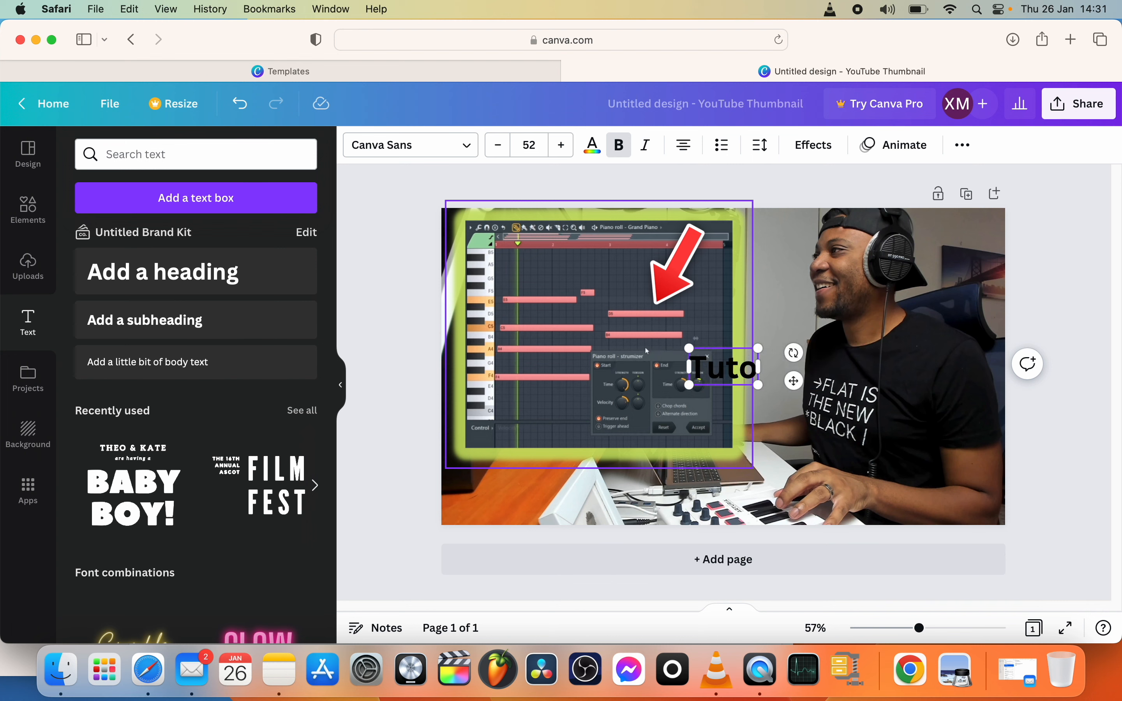
{"action": "type", "text": "rial"}
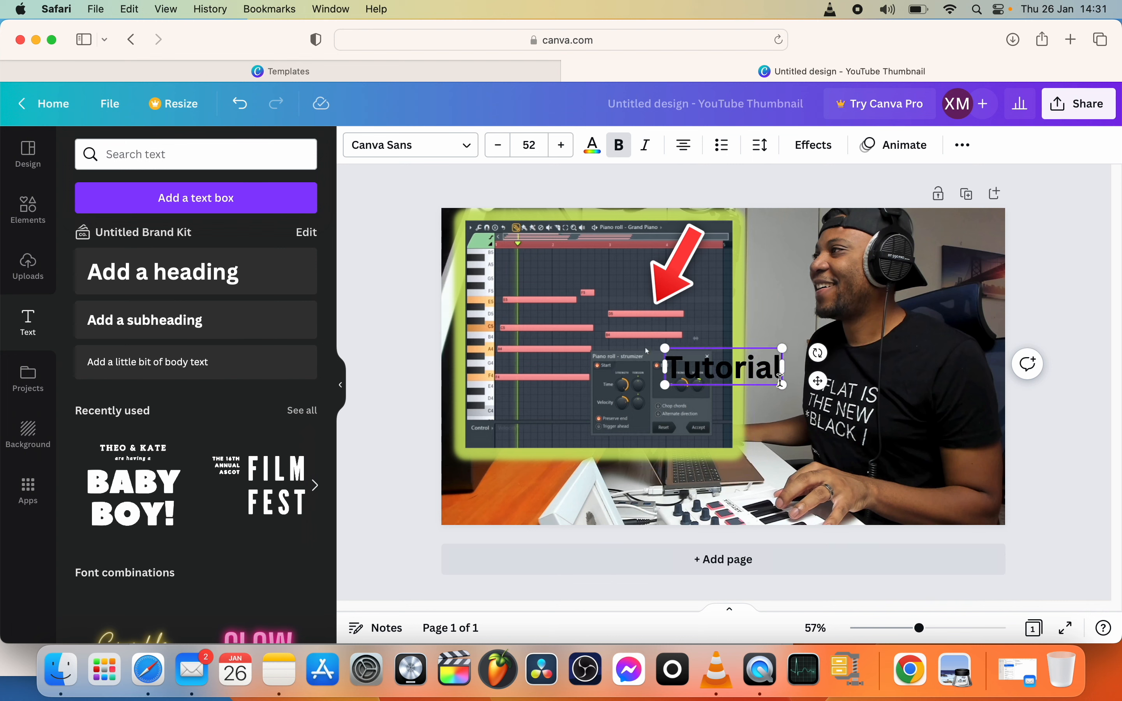
- Enlarge the "Tutorial" heading to font size 119 and place it below the piano roll in the thumbnail's lower-left area
{"action": "left_click_drag", "start_coordinate": [785, 389], "coordinate": [932, 432]}
{"action": "left_click", "coordinate": [817, 292]}
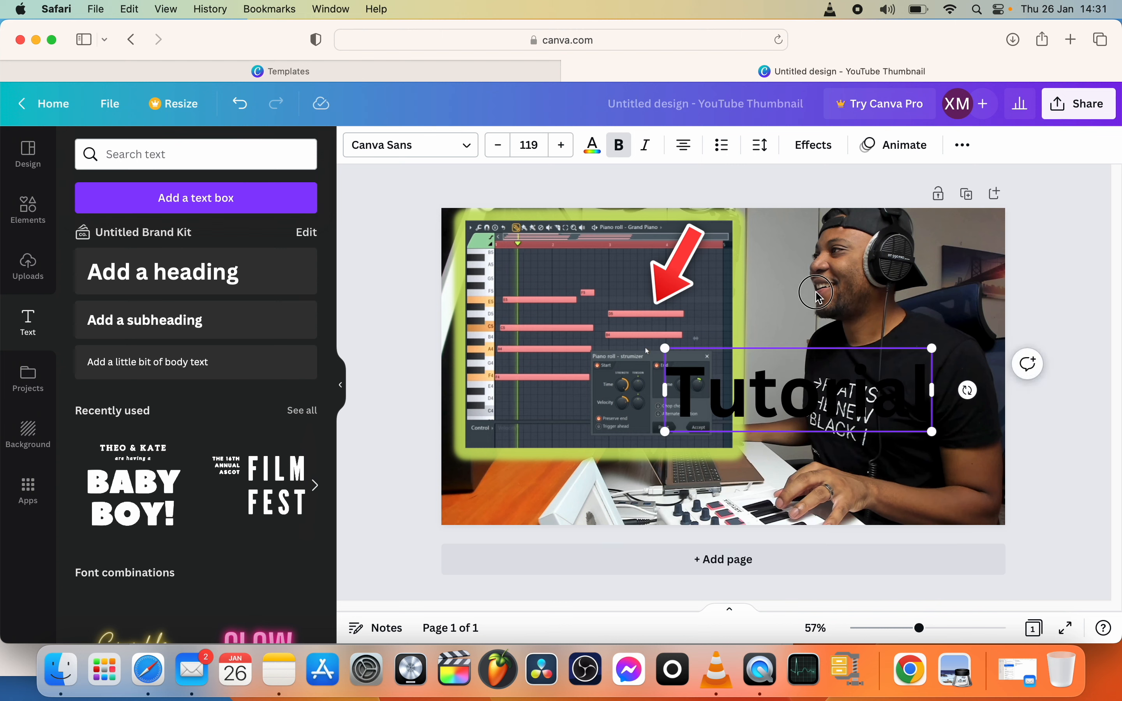
{"action": "left_click", "coordinate": [810, 378]}
{"action": "left_click_drag", "start_coordinate": [793, 409], "coordinate": [588, 500]}
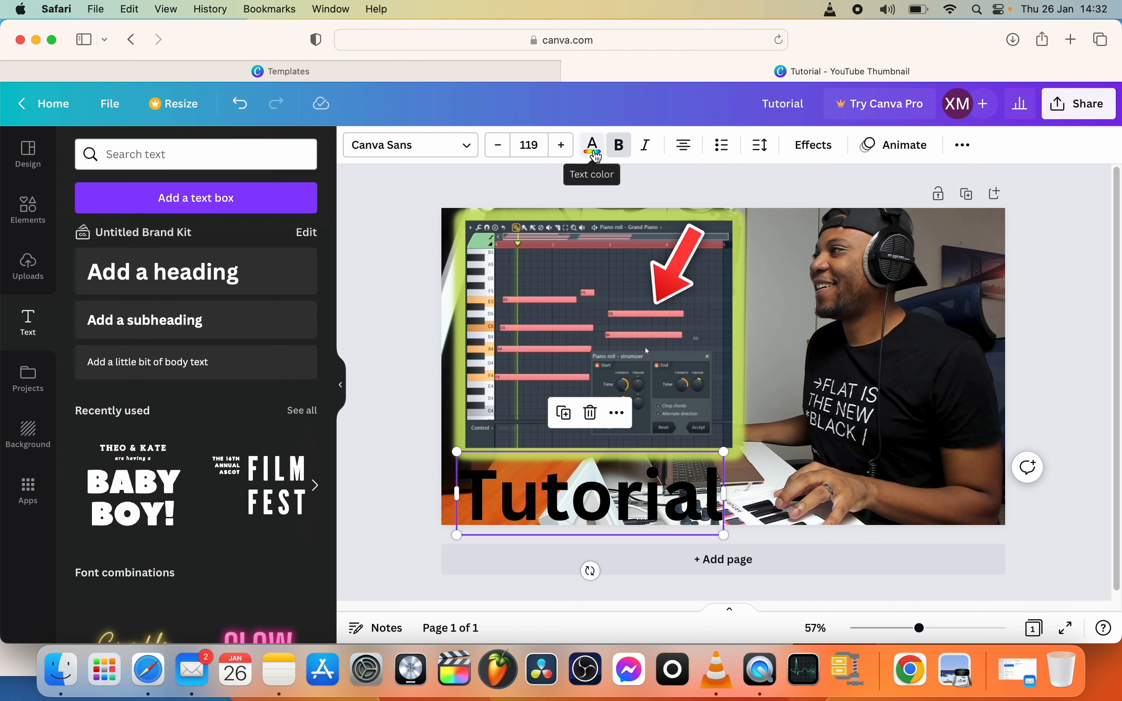
- Change the "Tutorial" heading's text color to the lime green from the default colors
{"action": "left_click", "coordinate": [594, 148]}
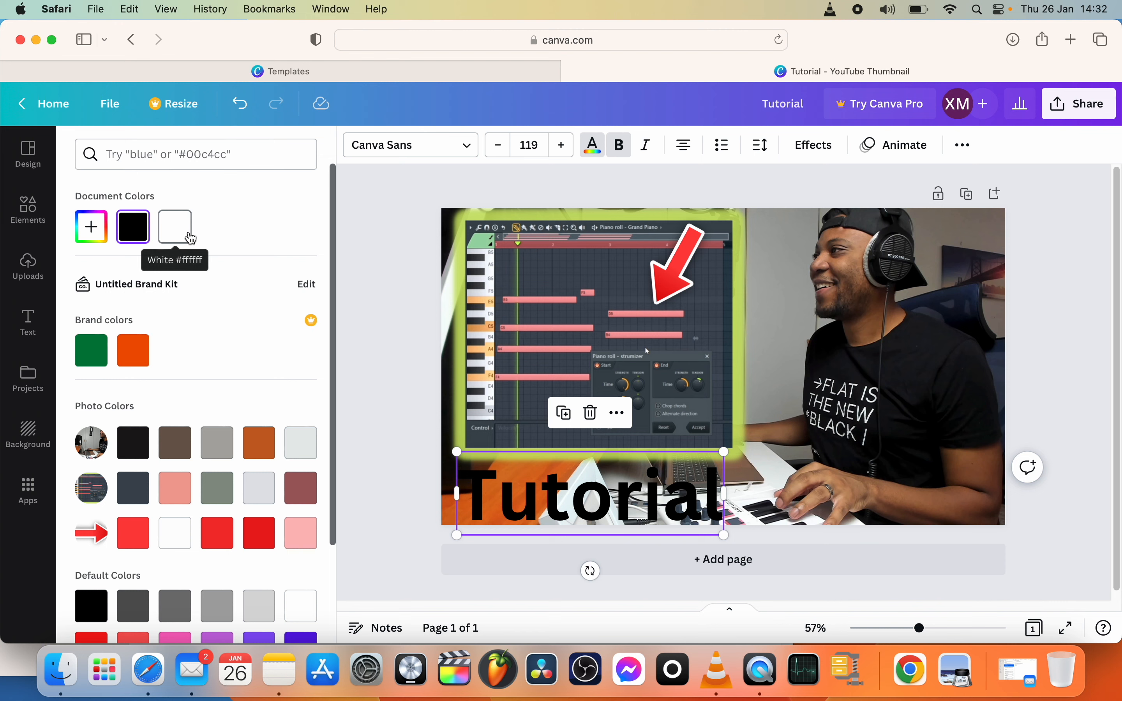
{"action": "scroll", "coordinate": [208, 450], "scroll_direction": "down", "scroll_amount": 5}
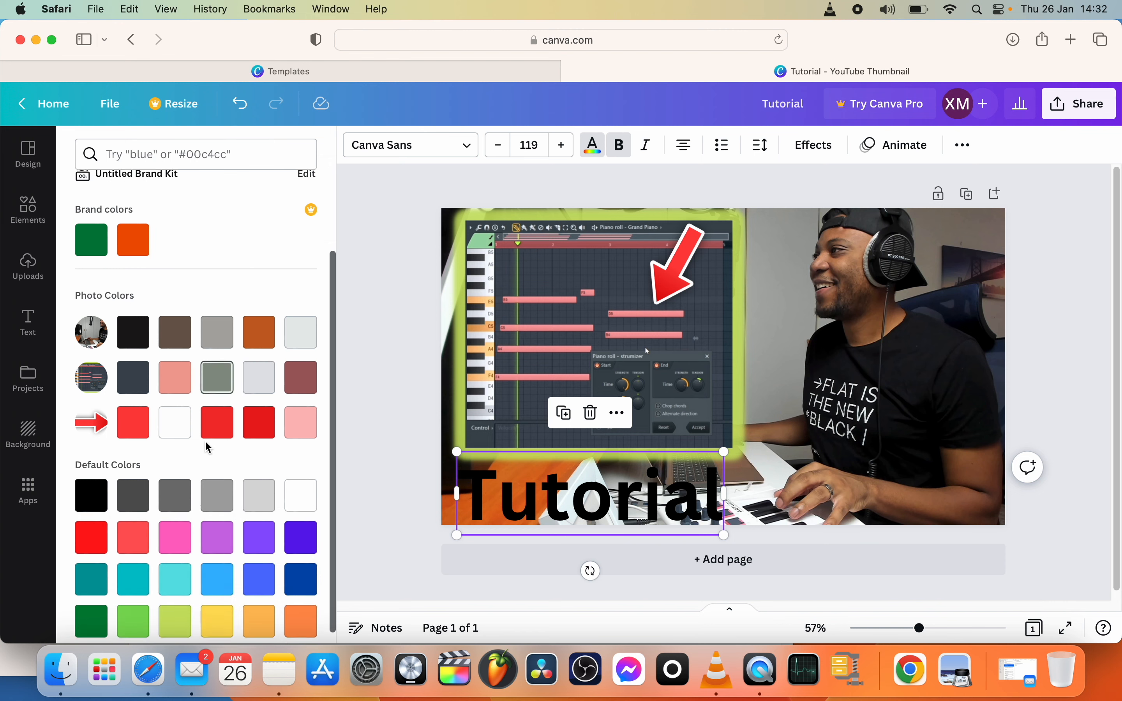
{"action": "left_click", "coordinate": [177, 618]}
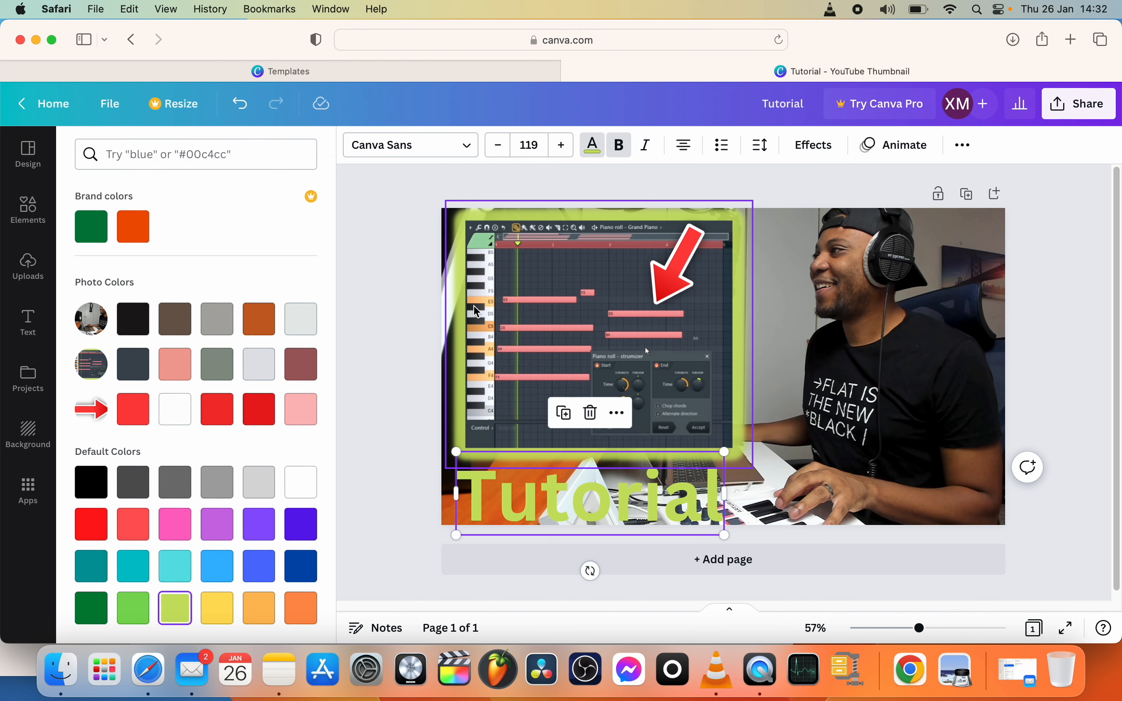
{"action": "left_click", "coordinate": [403, 272]}
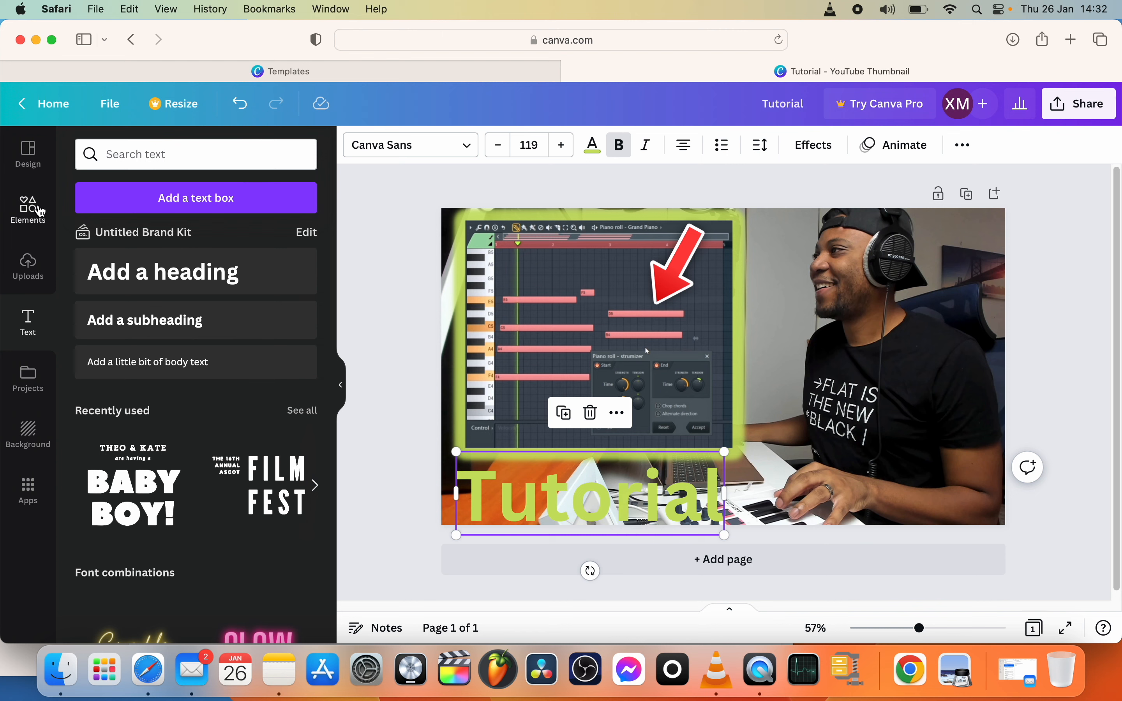
- Add a square shape to the thumbnail and fill it with black from the document colors
{"action": "left_click", "coordinate": [29, 208]}
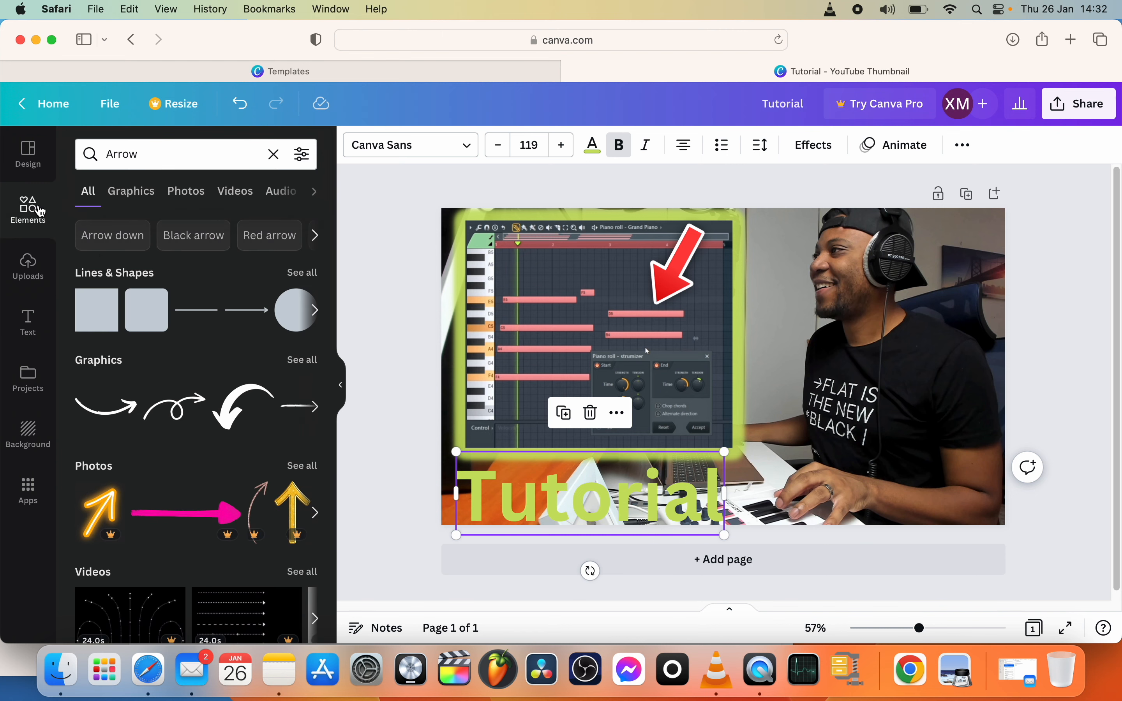
{"action": "left_click", "coordinate": [91, 329]}
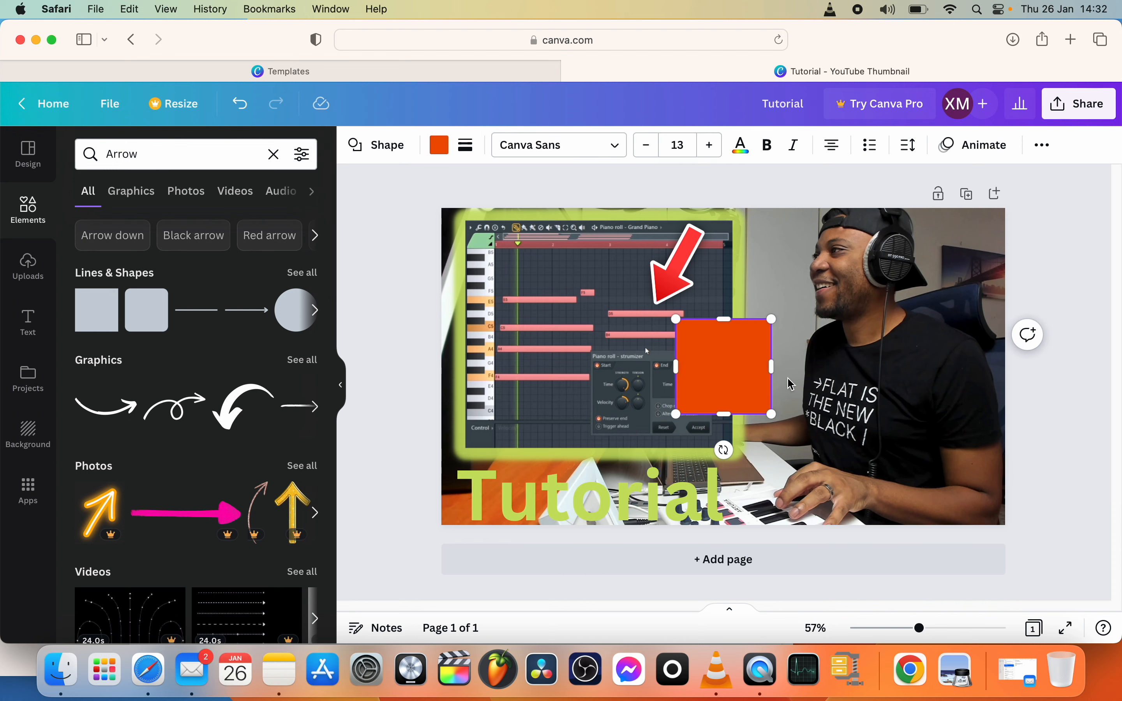
{"action": "left_click", "coordinate": [439, 145]}
{"action": "left_click", "coordinate": [187, 242]}
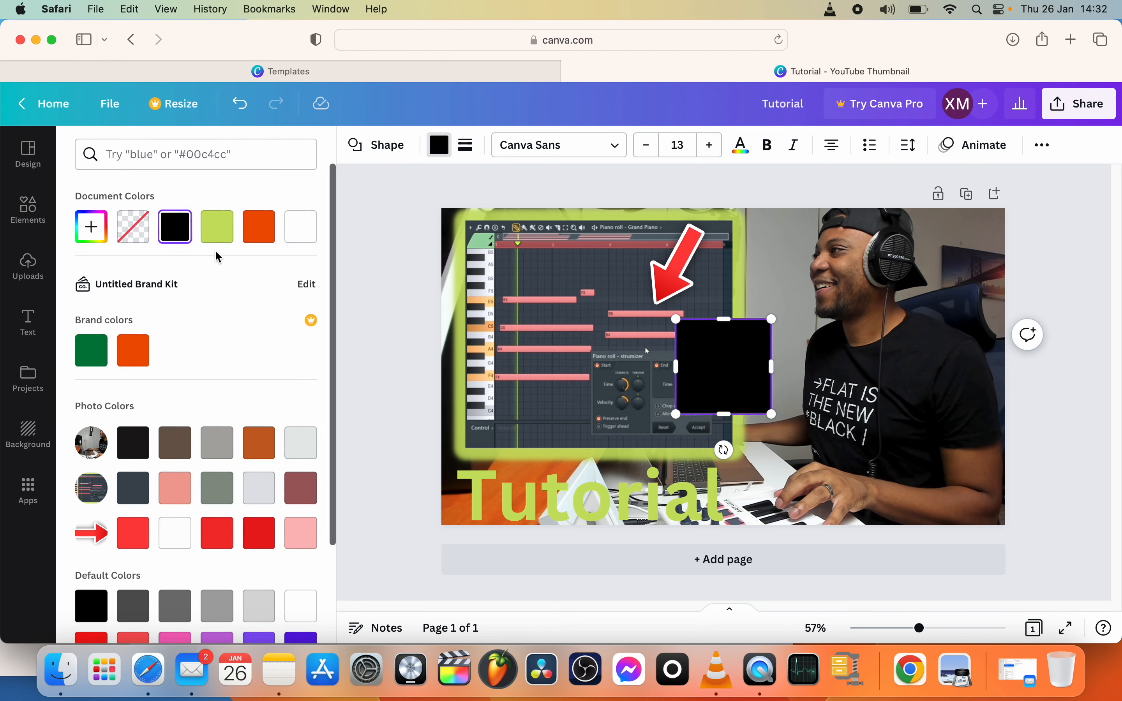
- Resize the black square into a bar behind the "Tutorial" heading, slightly wider than the text and reaching the thumbnail's lower edge
{"action": "left_click_drag", "start_coordinate": [677, 369], "coordinate": [461, 374]}
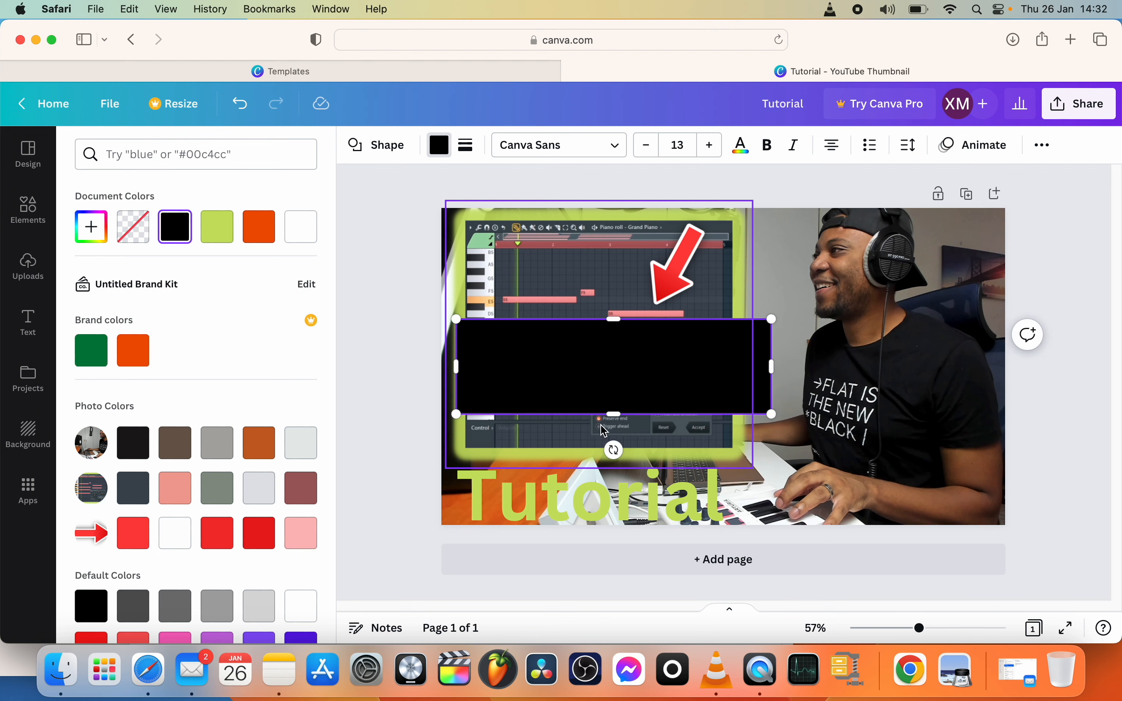
{"action": "left_click_drag", "start_coordinate": [613, 414], "coordinate": [607, 525]}
{"action": "left_click_drag", "start_coordinate": [611, 323], "coordinate": [602, 465]}
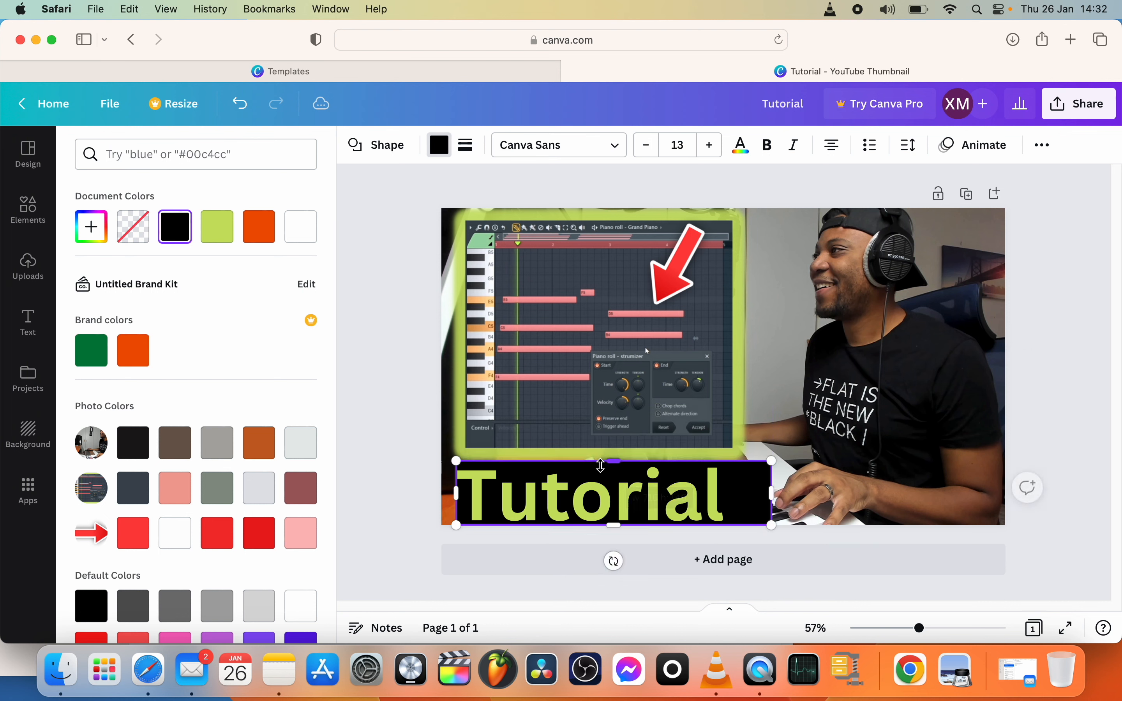
{"action": "left_click_drag", "start_coordinate": [456, 493], "coordinate": [451, 493]}
{"action": "left_click_drag", "start_coordinate": [771, 495], "coordinate": [737, 494]}
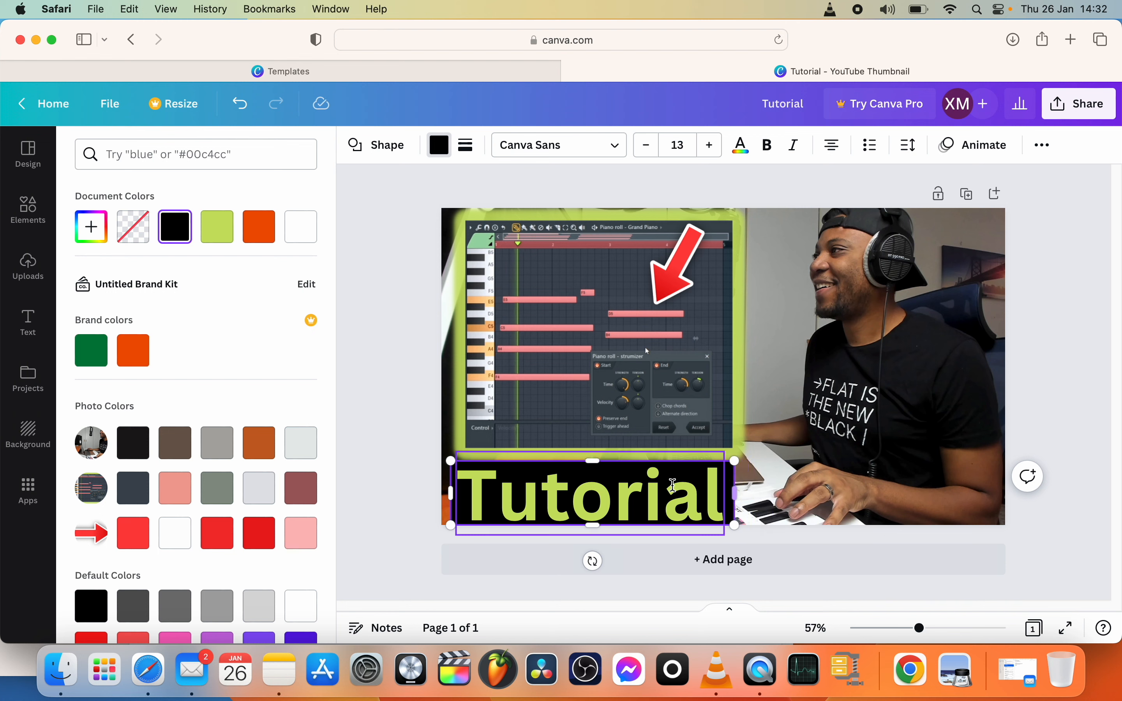
{"action": "left_click", "coordinate": [607, 502]}
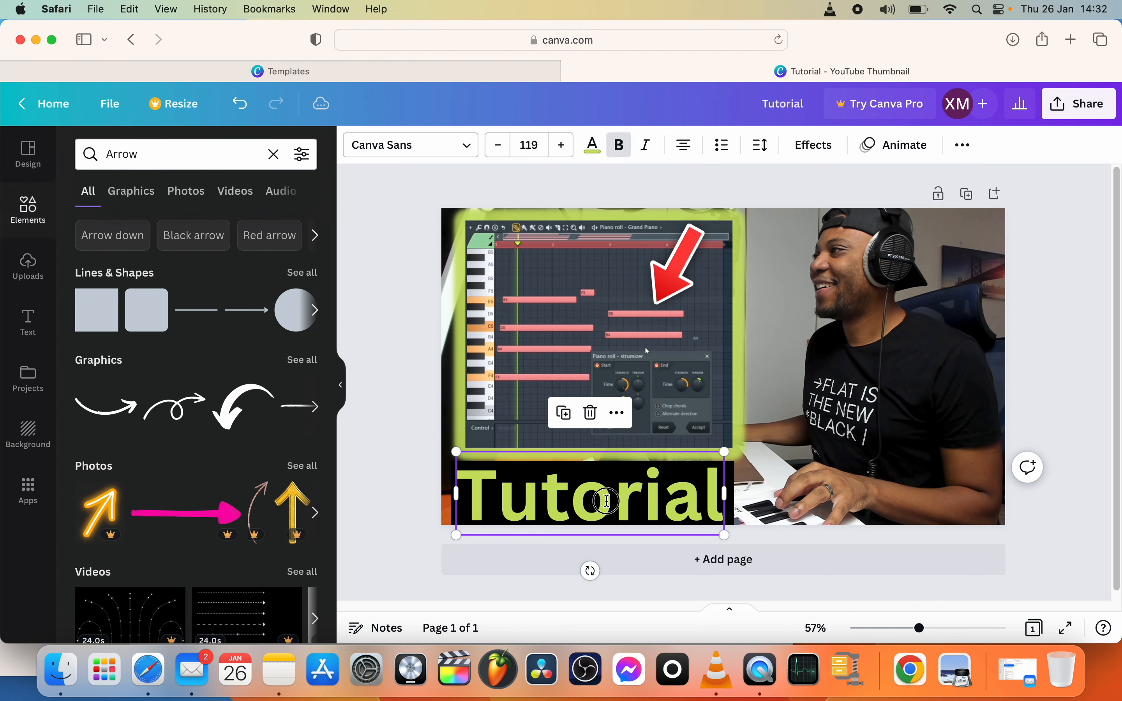
- Adjust the background photo by setting saturation to 46 and brightness to 20, and increase its contrast
{"action": "left_click", "coordinate": [787, 364]}
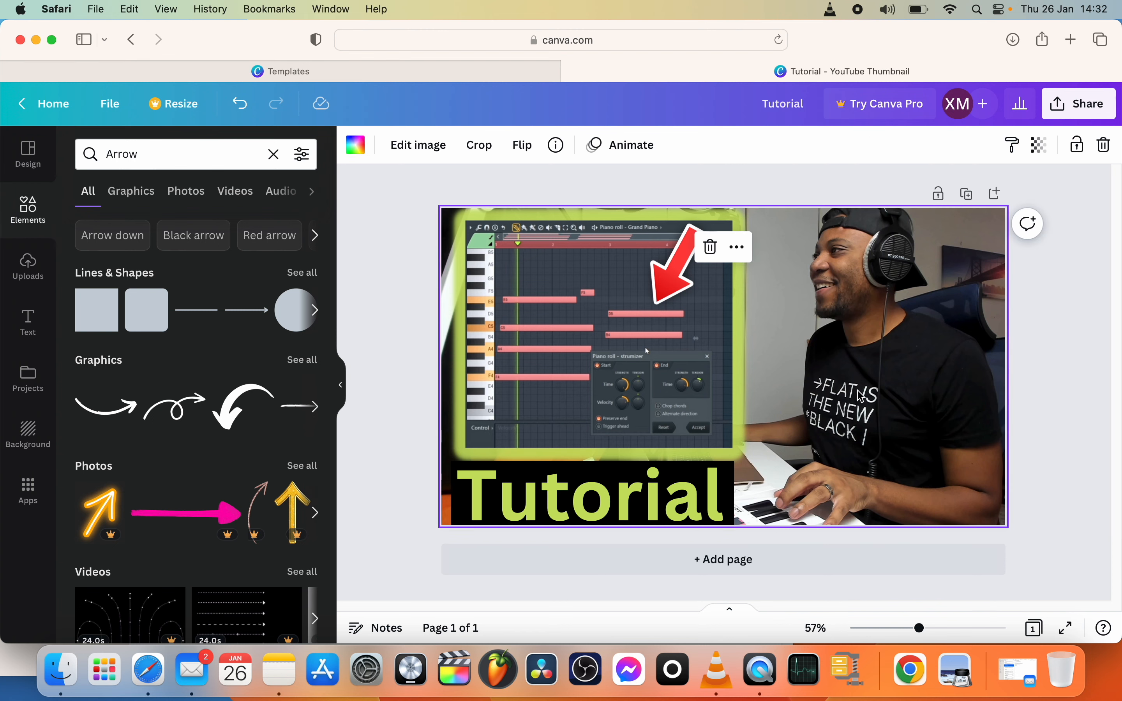
{"action": "left_click", "coordinate": [1063, 365]}
{"action": "left_click", "coordinate": [900, 358]}
{"action": "left_click", "coordinate": [419, 148]}
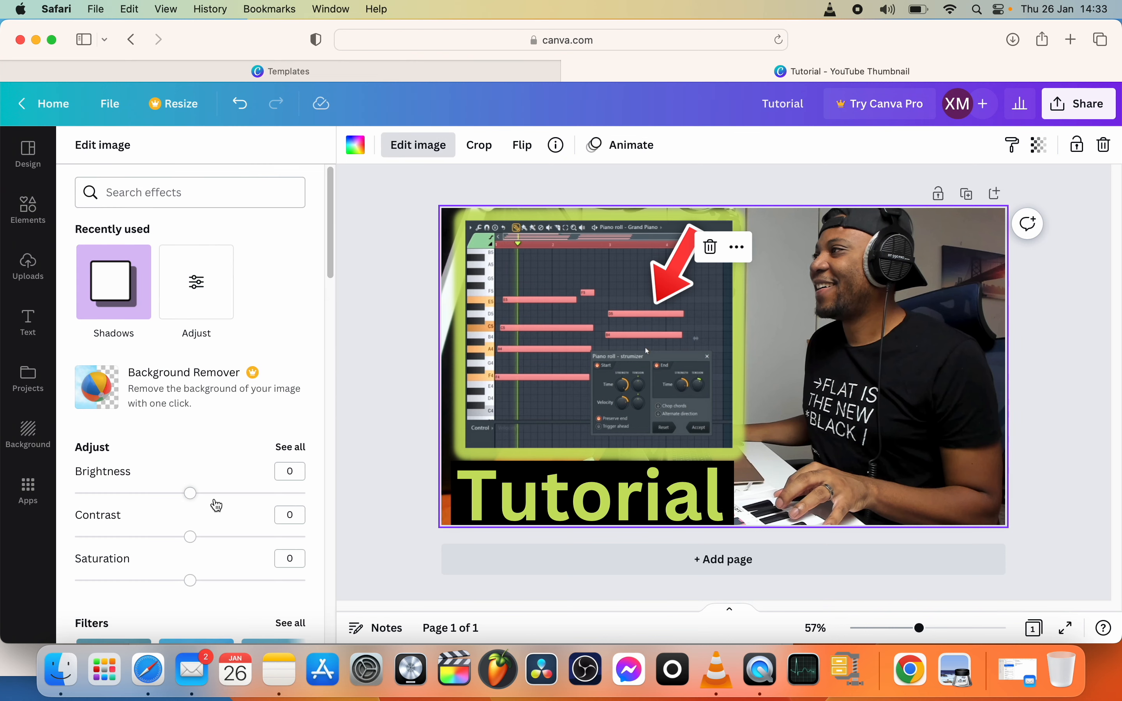
{"action": "left_click_drag", "start_coordinate": [198, 584], "coordinate": [246, 584]}
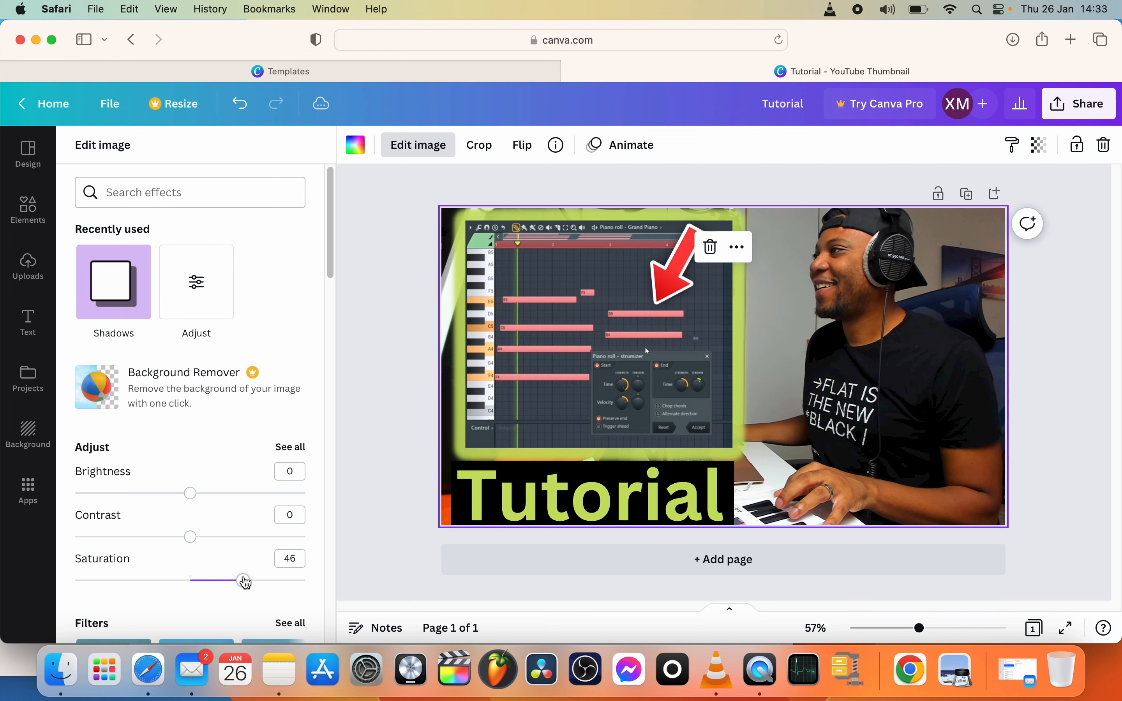
{"action": "left_click_drag", "start_coordinate": [195, 498], "coordinate": [215, 498]}
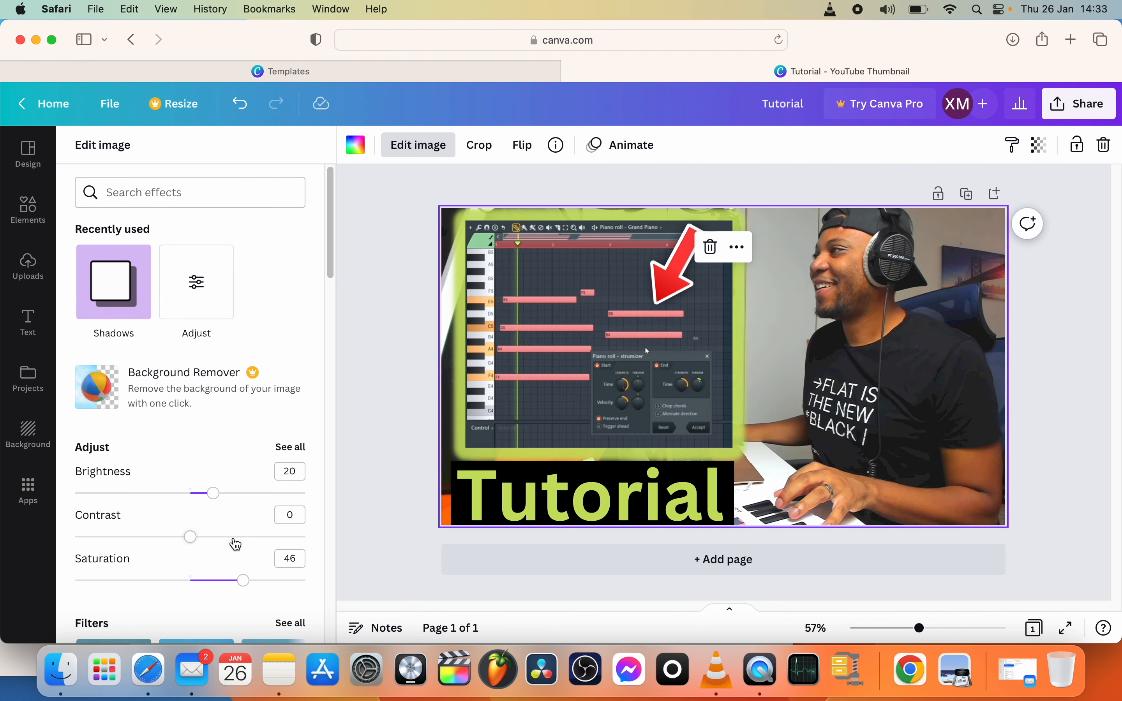
{"action": "mouse_move", "coordinate": [235, 539]}
{"action": "left_mouse_down"}
{"action": "mouse_move", "coordinate": [219, 539]}
{"action": "mouse_move", "coordinate": [229, 538]}
{"action": "left_mouse_up"}
- Set the piano roll image's saturation to 85, increase its contrast and deselect it
{"action": "left_click", "coordinate": [545, 354]}
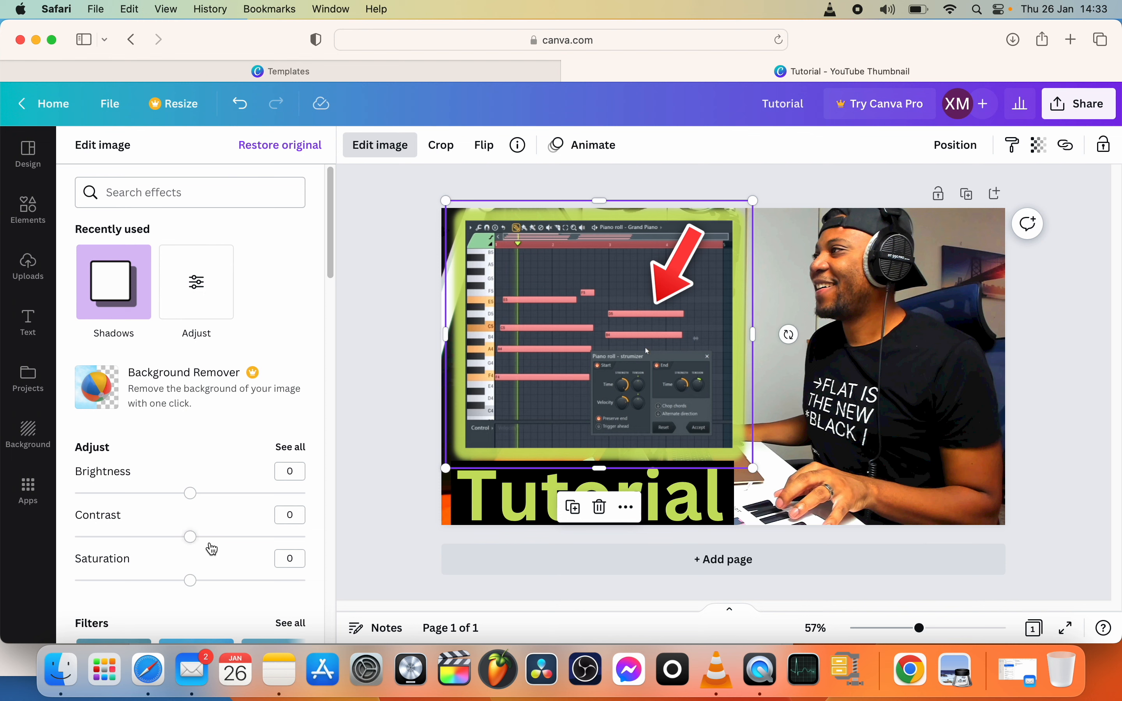
{"action": "left_click_drag", "start_coordinate": [234, 581], "coordinate": [288, 584]}
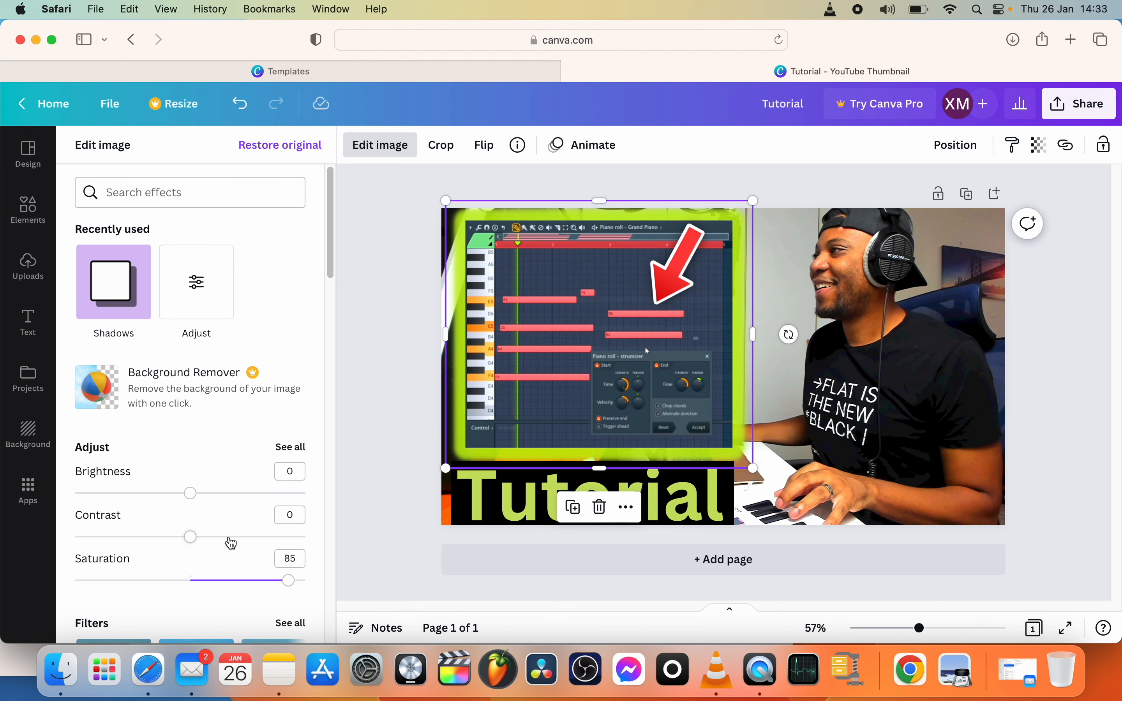
{"action": "mouse_move", "coordinate": [231, 540]}
{"action": "left_mouse_down"}
{"action": "mouse_move", "coordinate": [198, 534]}
{"action": "mouse_move", "coordinate": [231, 538]}
{"action": "left_mouse_up"}
{"action": "left_click", "coordinate": [407, 359]}
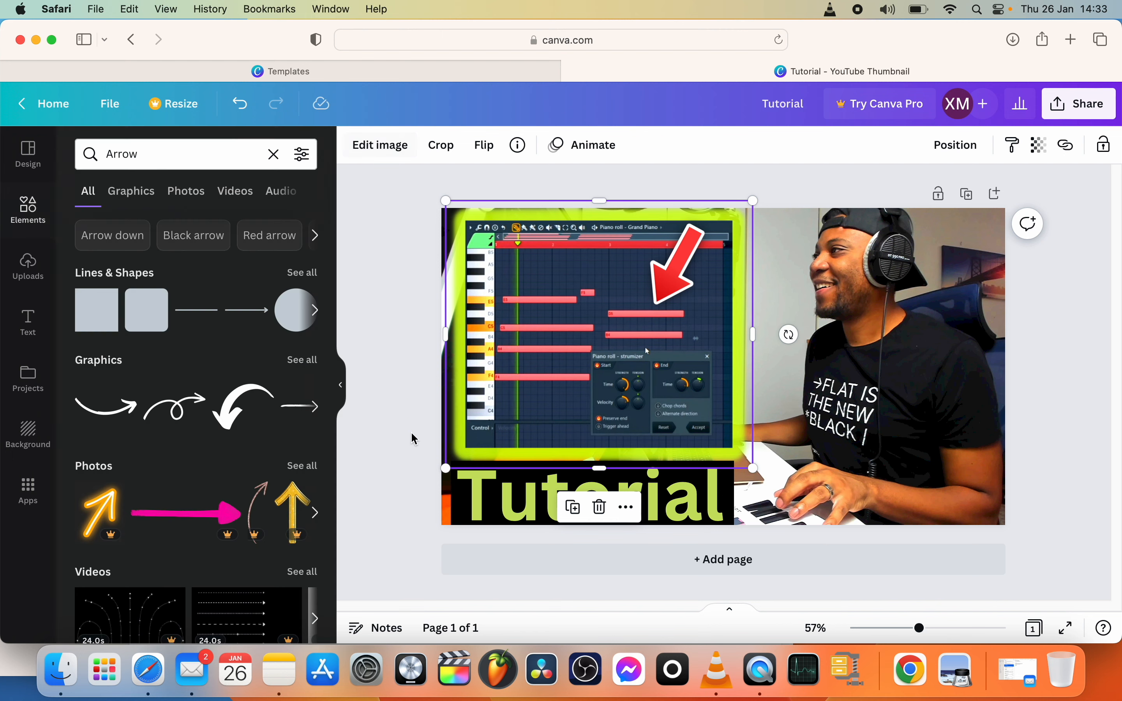
{"action": "left_click", "coordinate": [1048, 352]}
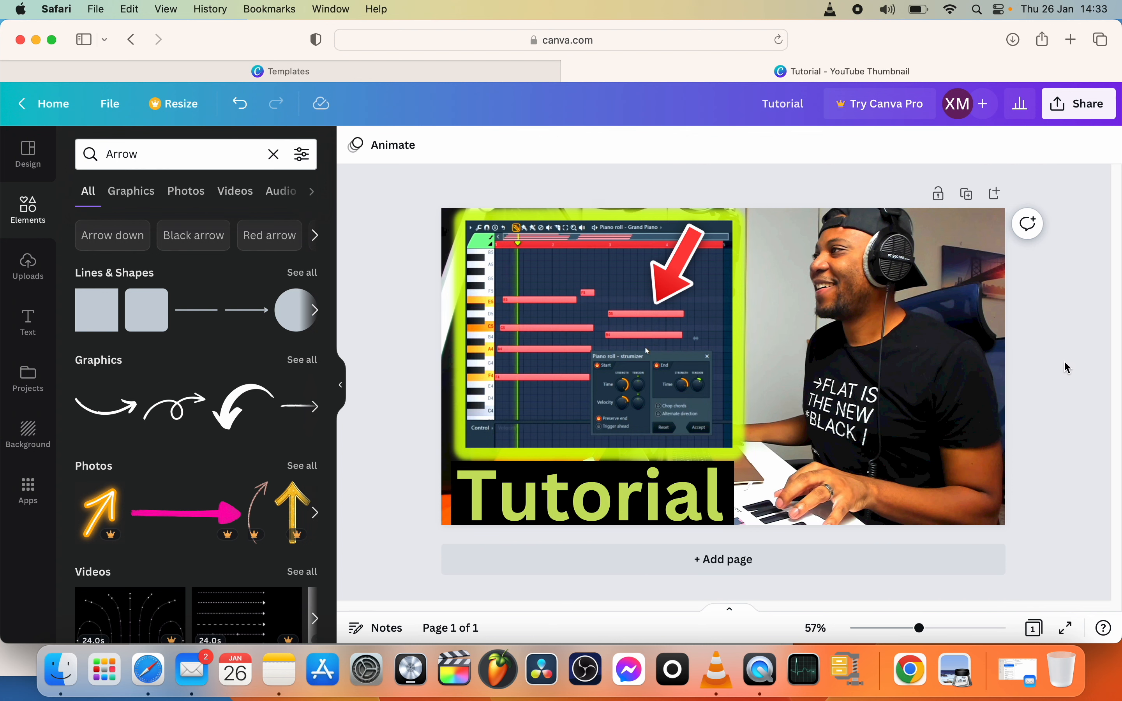